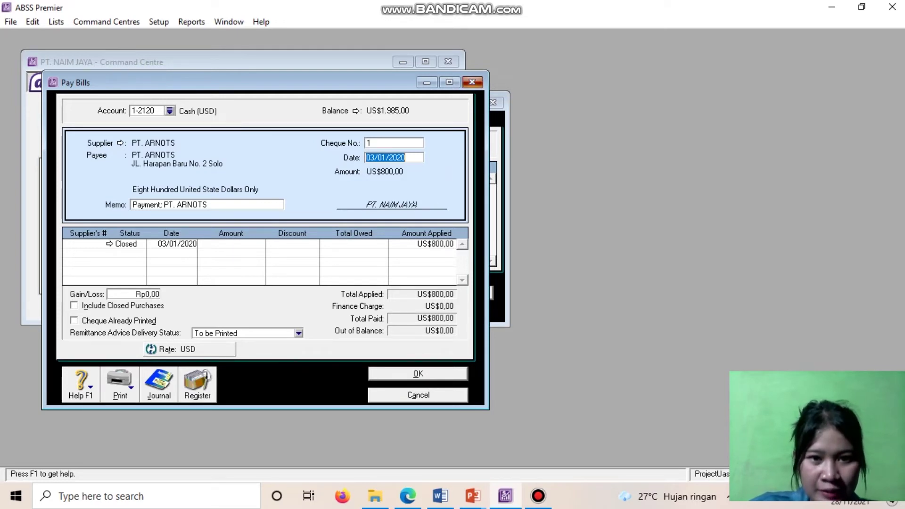
Step: Close the Pay Bills and Transaction Journal windows, and read the transaction 3 IDR credit purchase instructions in the Word document
{"action": "left_click", "coordinate": [472, 82]}
{"action": "left_click", "coordinate": [493, 103]}
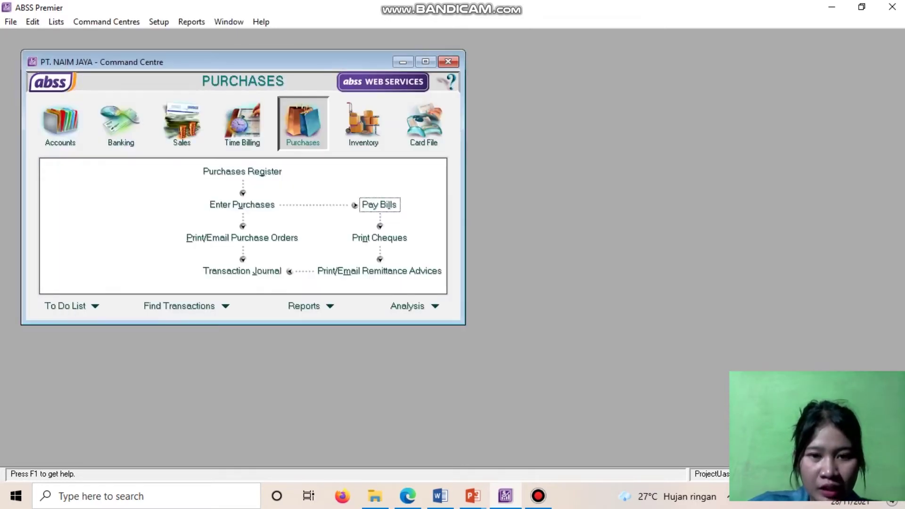
{"action": "left_click", "coordinate": [440, 495]}
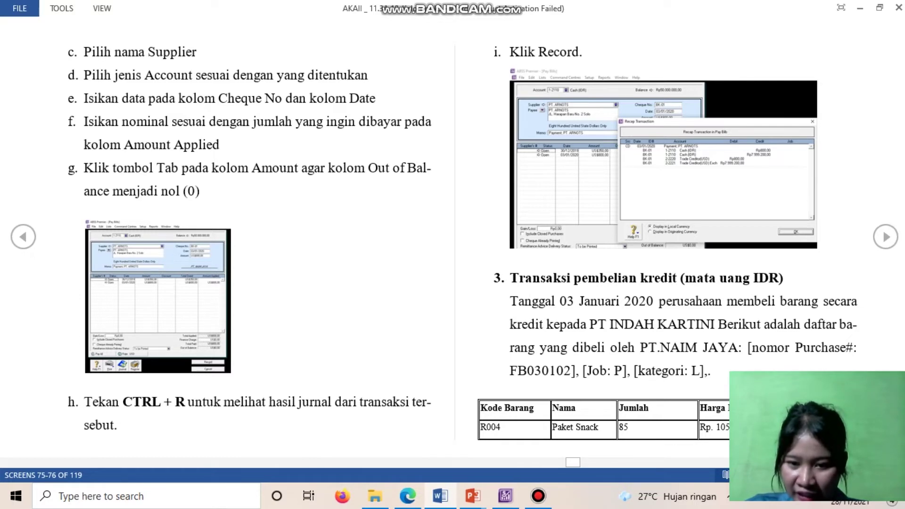
{"action": "key", "text": "Right"}
{"action": "key", "text": "Left"}
{"action": "key", "text": "Right"}
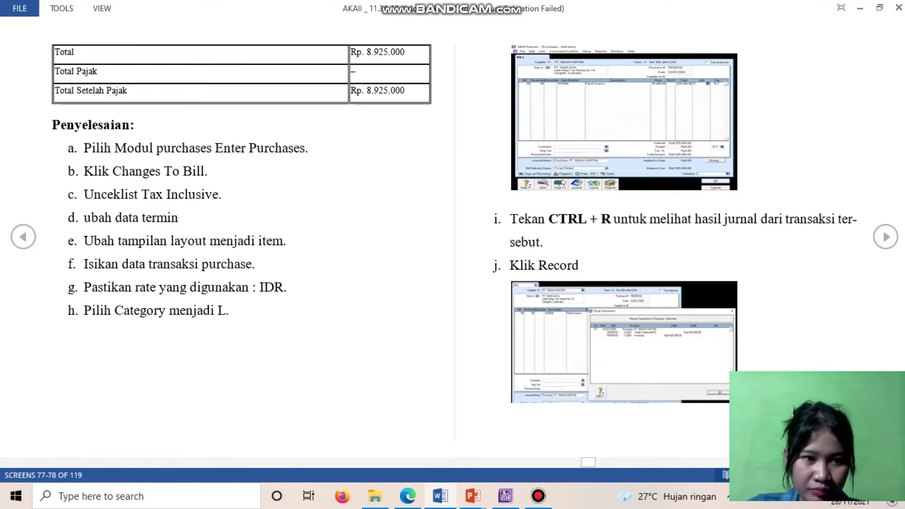
{"action": "key", "text": "Left"}
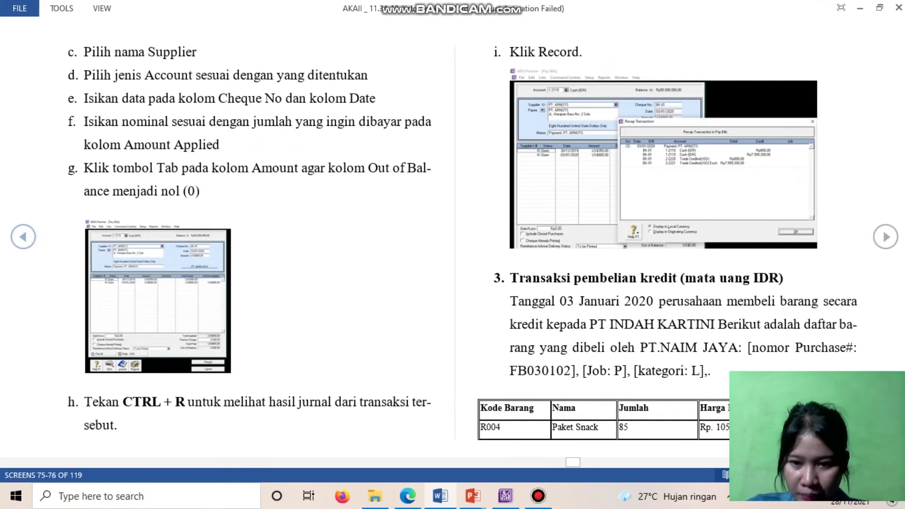
{"action": "key", "text": "Right"}
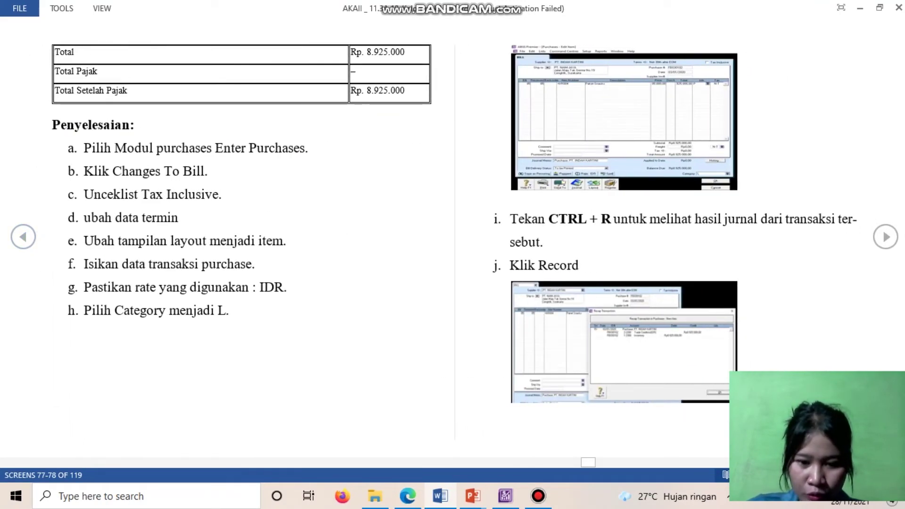
Step: In ABSS Premier, review the PT. INDAH KARTINI bill dated 03/01/2020 from the purchases journal and close the bill
{"action": "key", "text": "alt+Tab"}
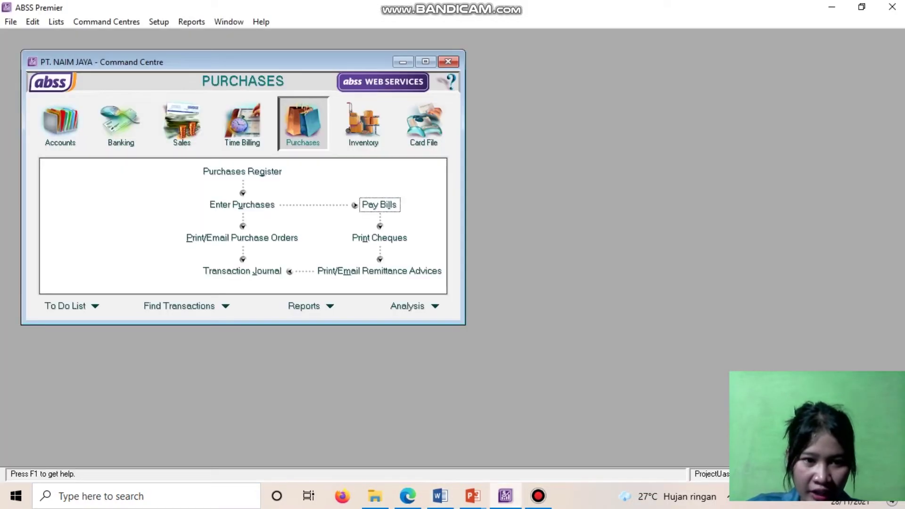
{"action": "left_click", "coordinate": [242, 205]}
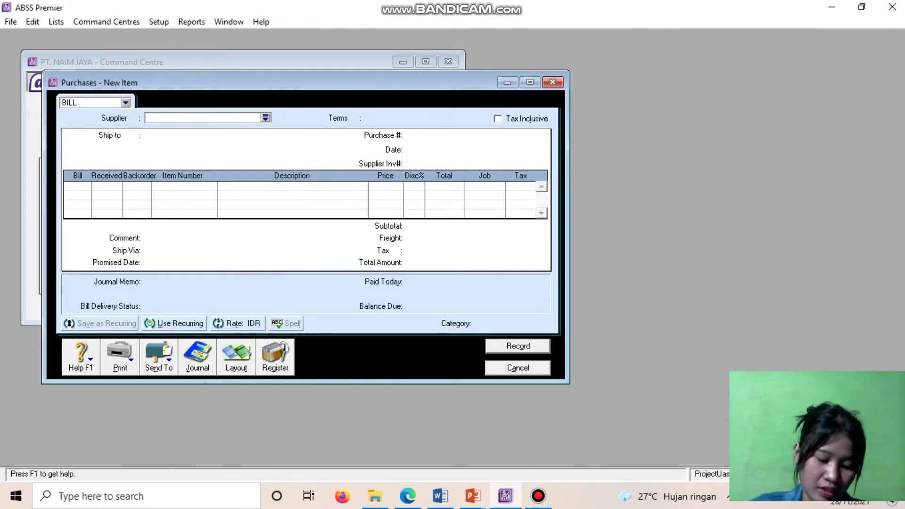
{"action": "left_click", "coordinate": [198, 356]}
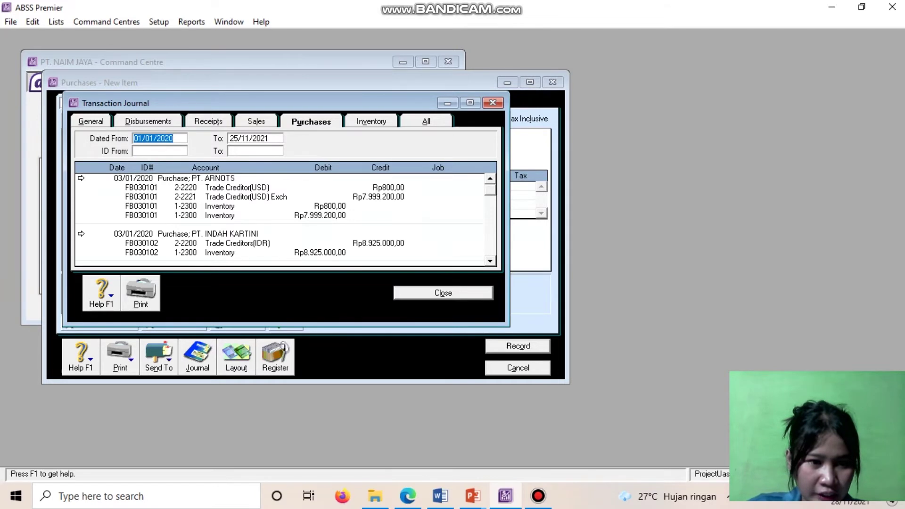
{"action": "left_click", "coordinate": [81, 234]}
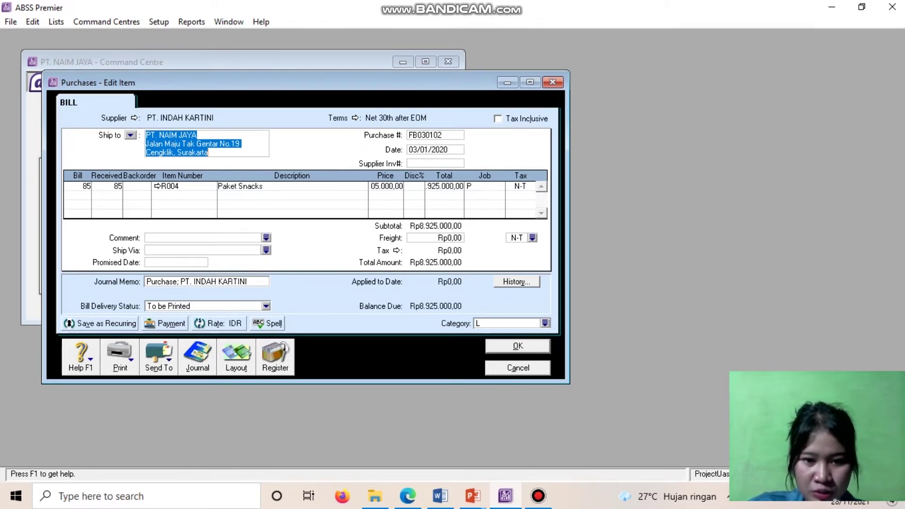
{"action": "left_click", "coordinate": [552, 82]}
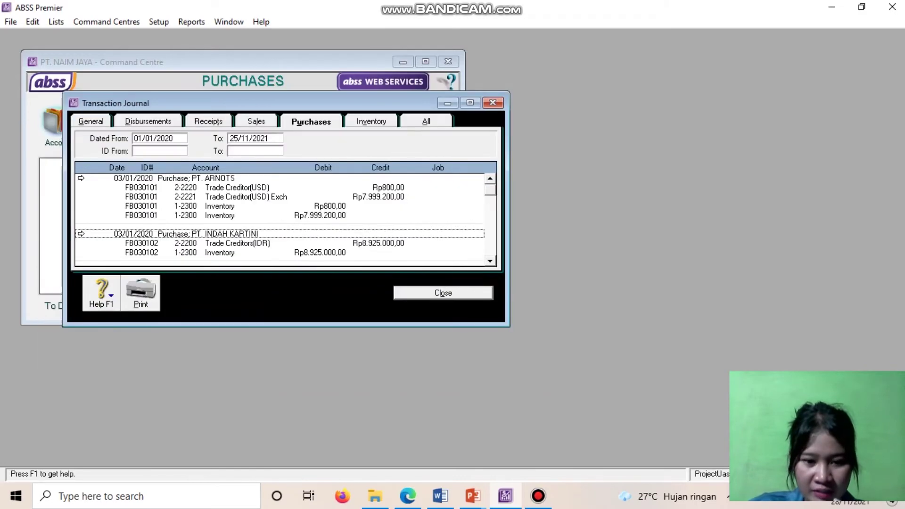
Step: Read the transaction 4 return exercise in Word, and review the PT. BAKERY bill dated 06/01/2020 from ABSS Premier's purchases journal
{"action": "left_click", "coordinate": [439, 496]}
{"action": "key", "text": "Right"}
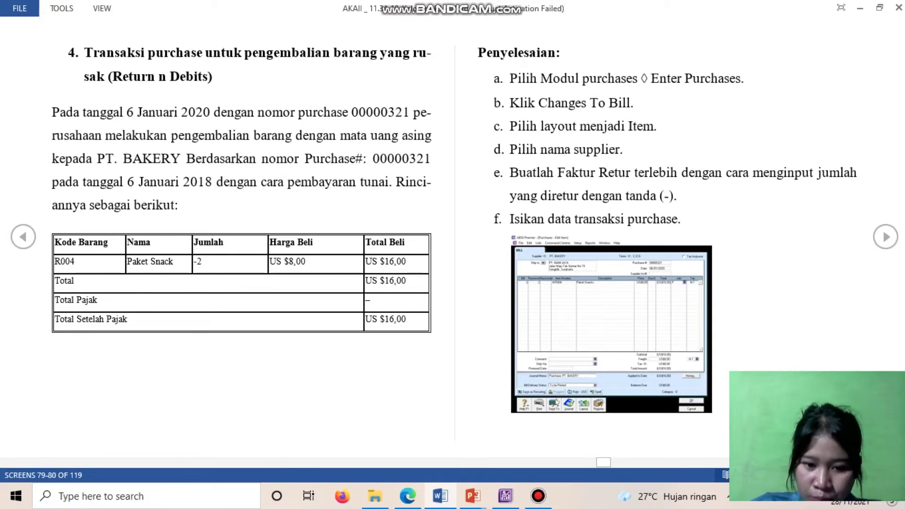
{"action": "key", "text": "alt+Tab"}
{"action": "left_click", "coordinate": [443, 293]}
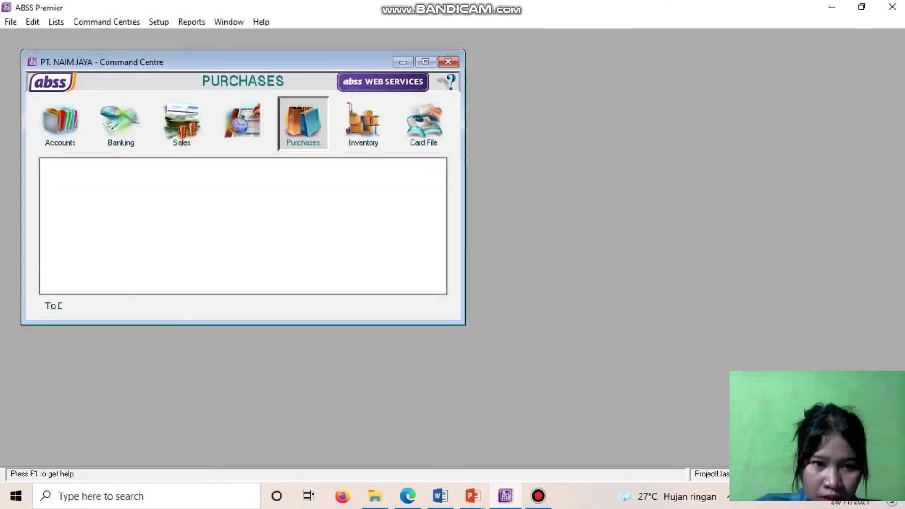
{"action": "left_click", "coordinate": [241, 204]}
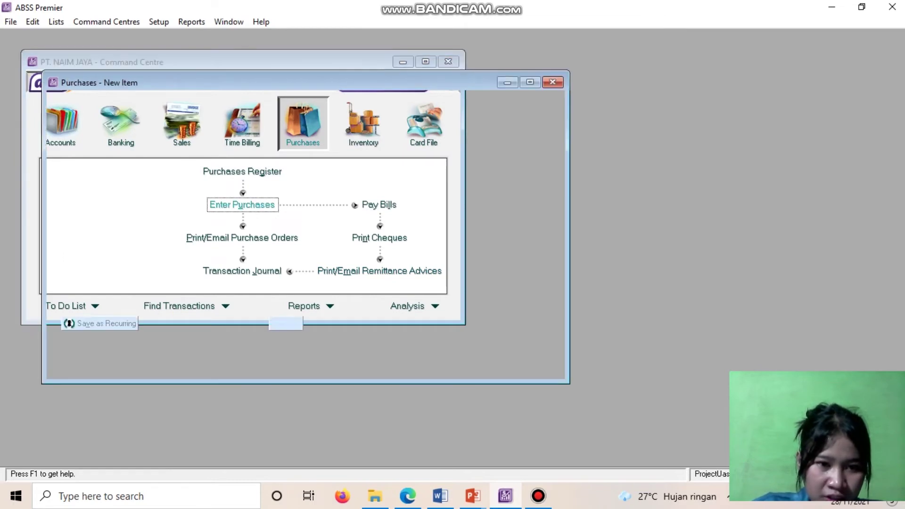
{"action": "left_click", "coordinate": [197, 358]}
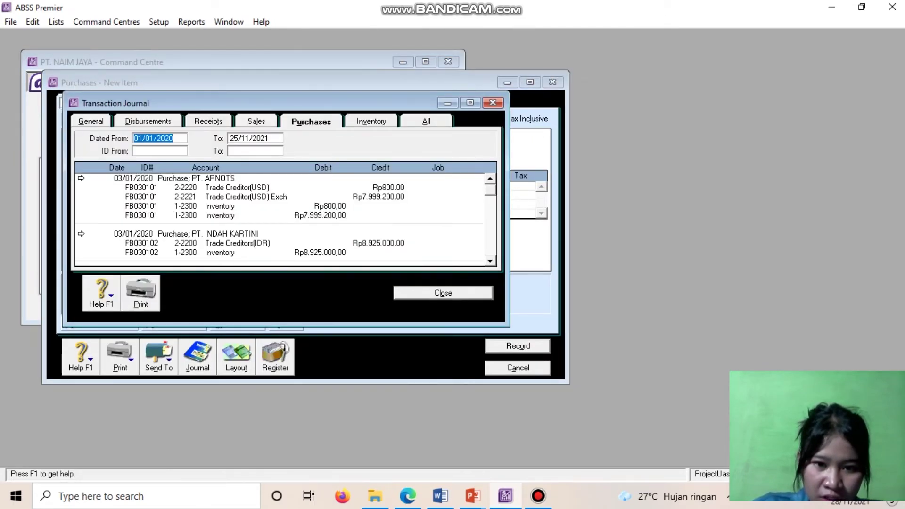
{"action": "scroll", "coordinate": [286, 220], "scroll_direction": "down", "scroll_amount": 3}
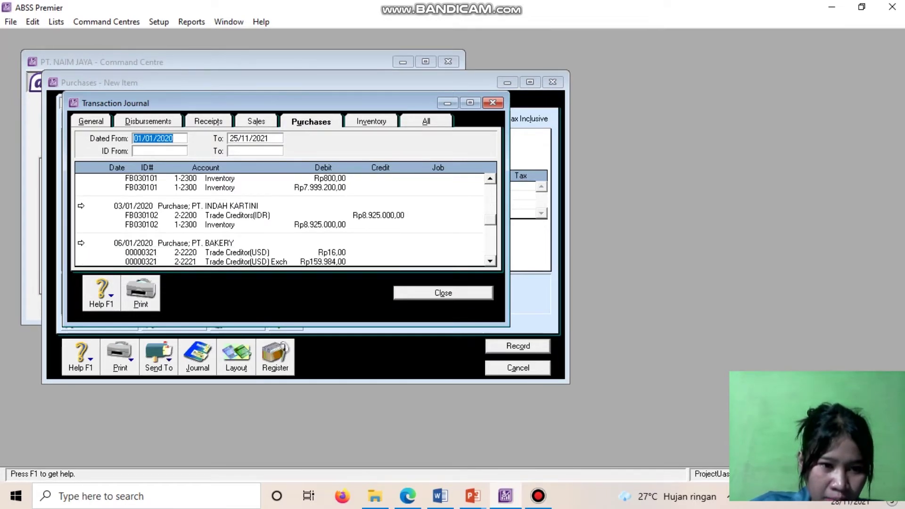
{"action": "left_click", "coordinate": [81, 243]}
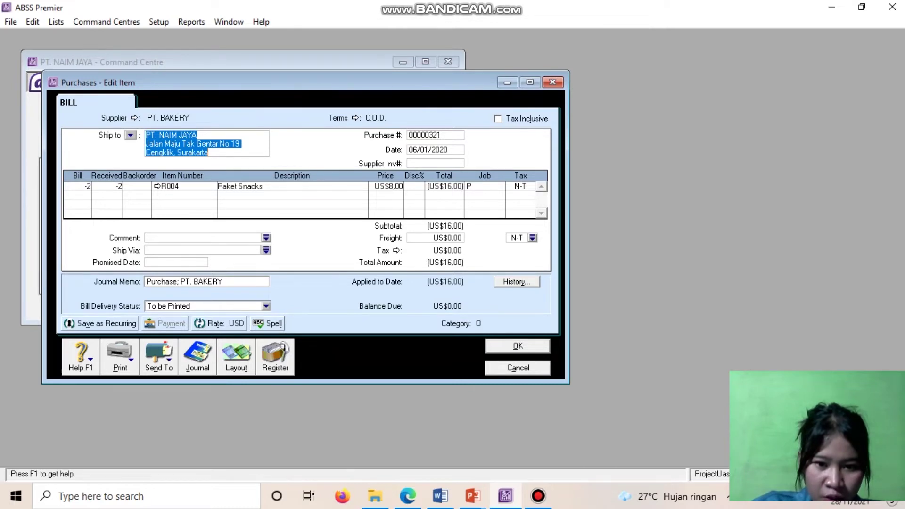
{"action": "left_click", "coordinate": [552, 82]}
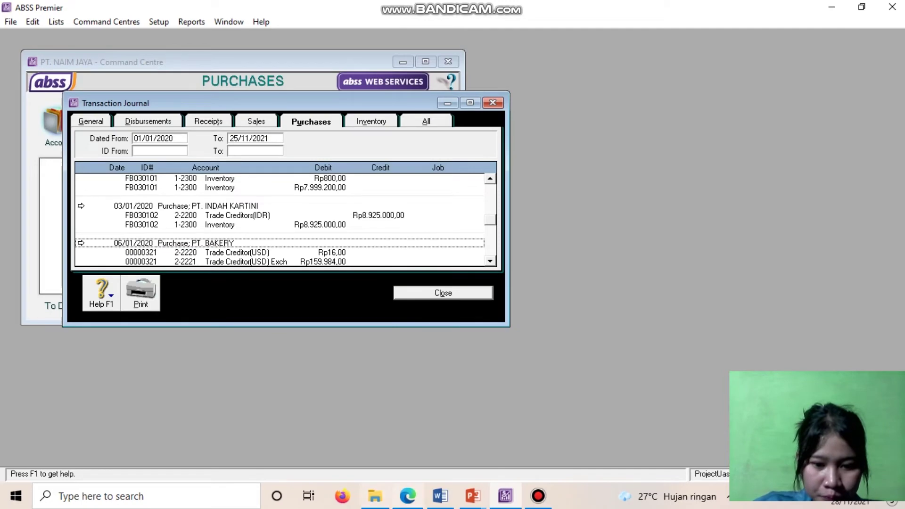
Step: Read the Returns & Debits refund instructions in Word and close the Transaction Journal in ABSS Premier
{"action": "left_click", "coordinate": [440, 495]}
{"action": "scroll", "coordinate": [453, 245], "scroll_direction": "down", "scroll_amount": 1}
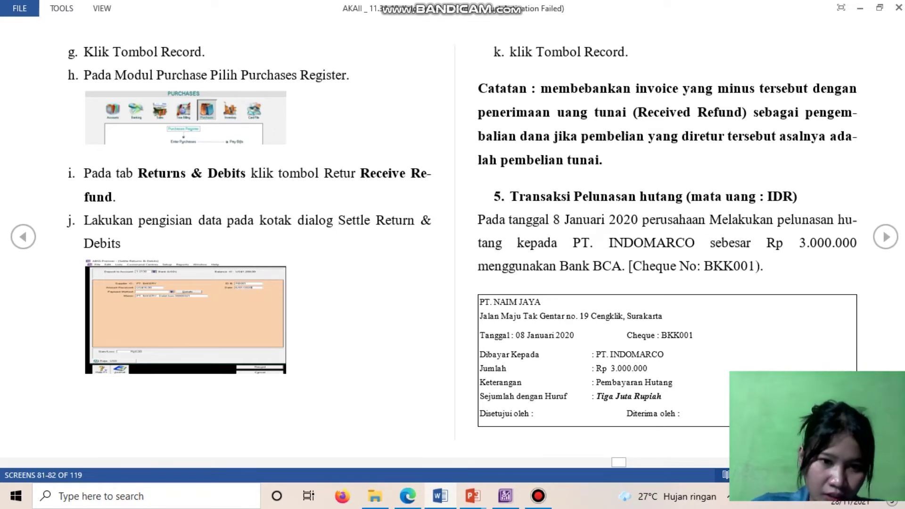
{"action": "left_click", "coordinate": [505, 496]}
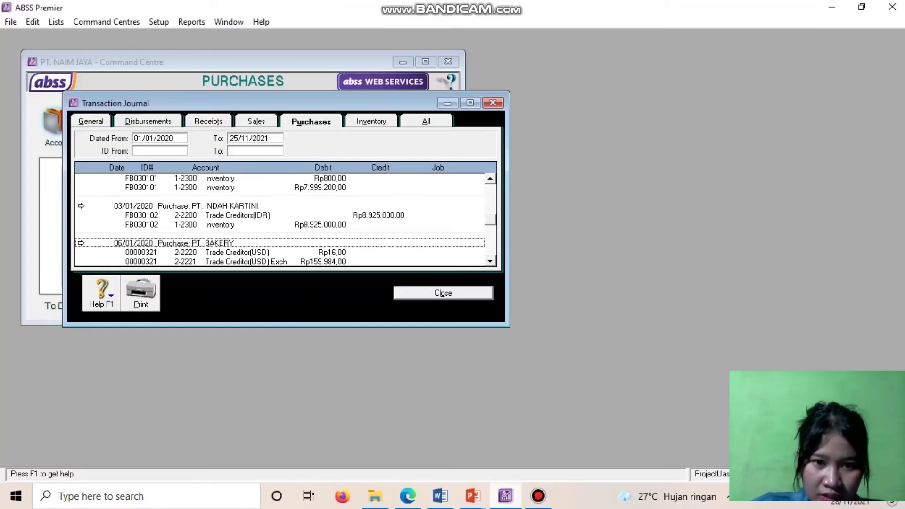
{"action": "left_click", "coordinate": [443, 292]}
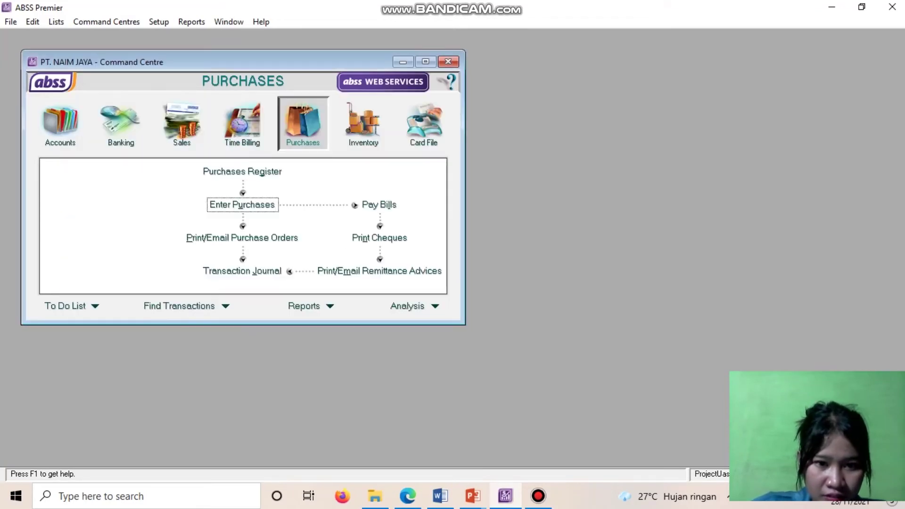
{"action": "left_click", "coordinate": [241, 204]}
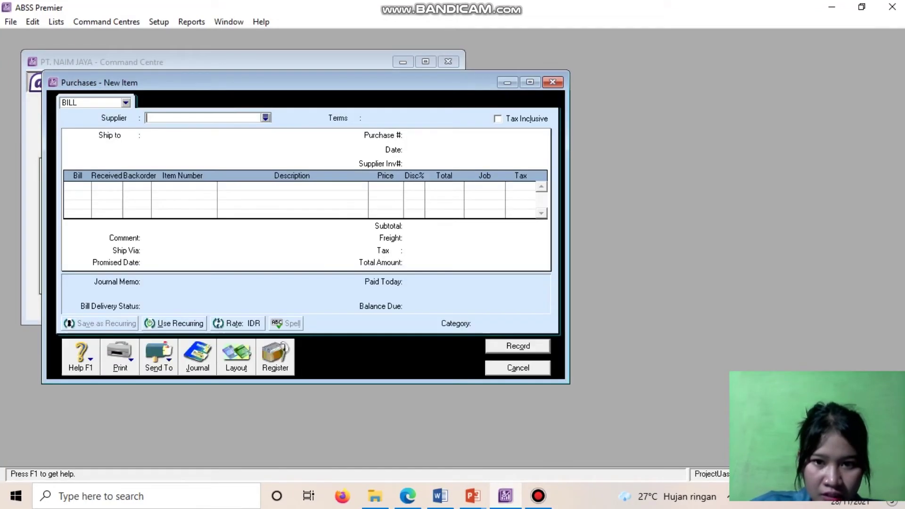
{"action": "key", "text": "Escape"}
{"action": "left_click", "coordinate": [440, 496]}
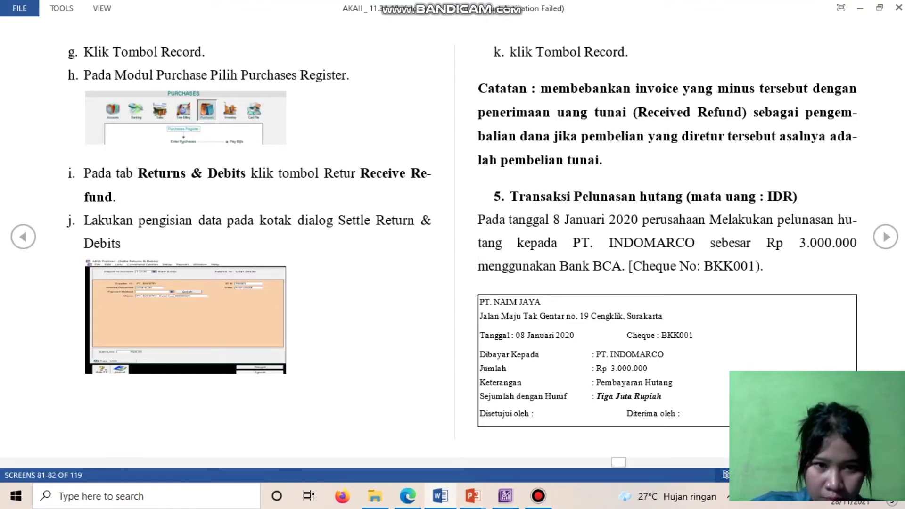
Step: In ABSS Premier's Purchases Register, check the returns and debits, and review the PT. BAKERY bill from the full purchases list
{"action": "left_click", "coordinate": [505, 496]}
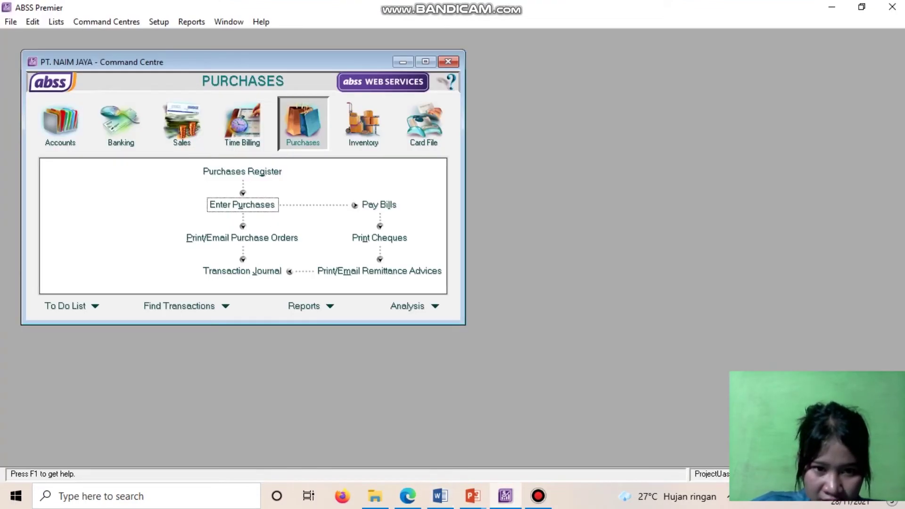
{"action": "left_click", "coordinate": [243, 171]}
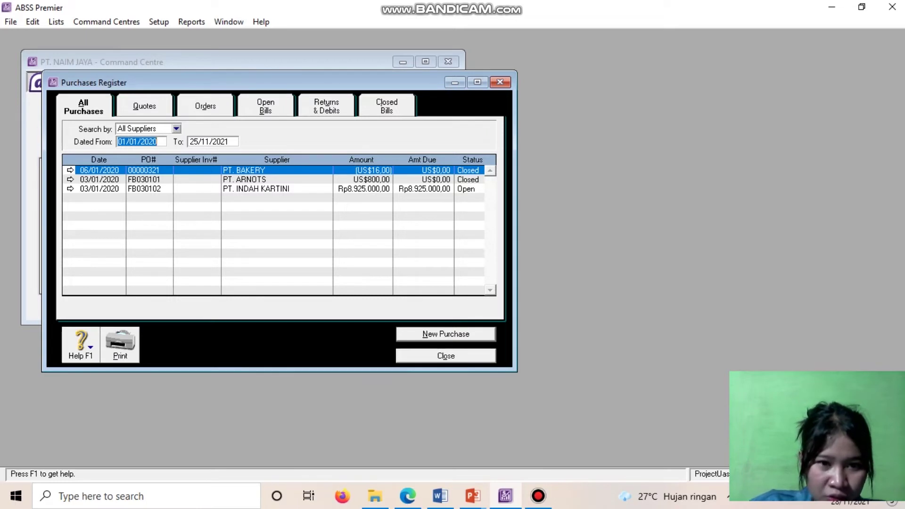
{"action": "left_click", "coordinate": [326, 106]}
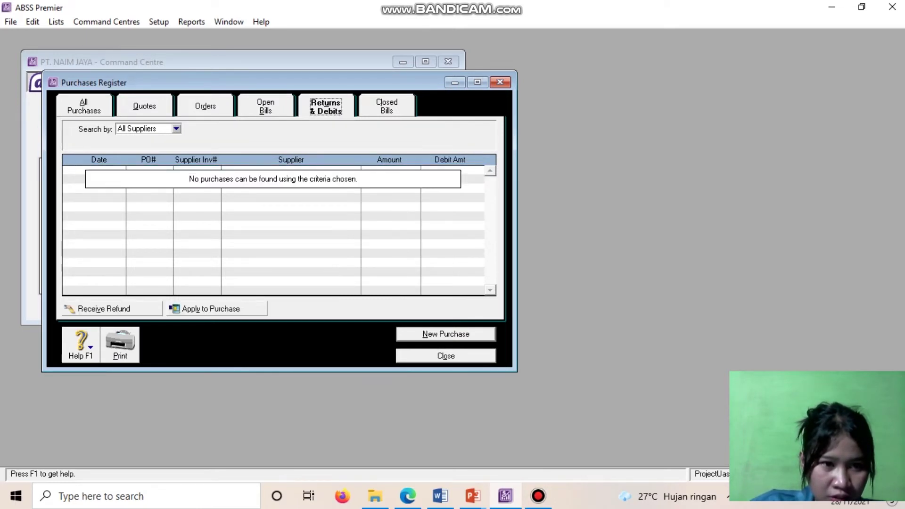
{"action": "left_click", "coordinate": [84, 107]}
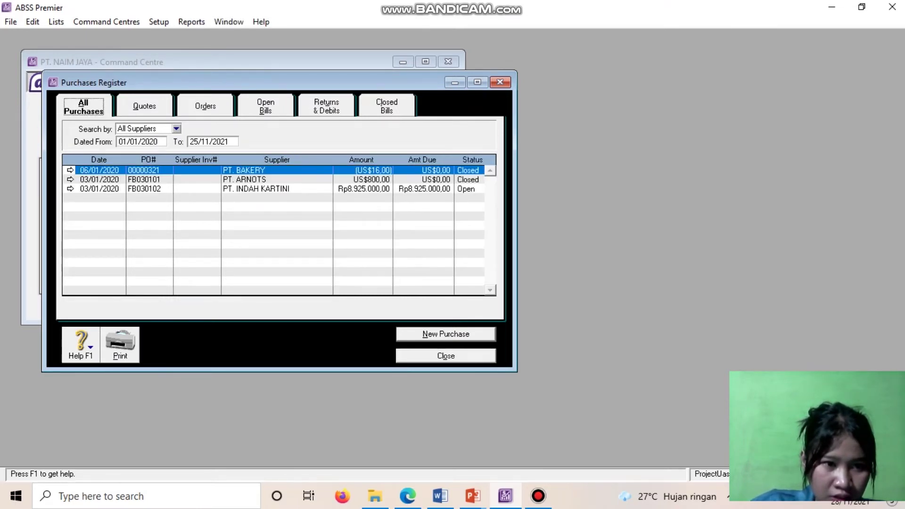
{"action": "left_click", "coordinate": [70, 170]}
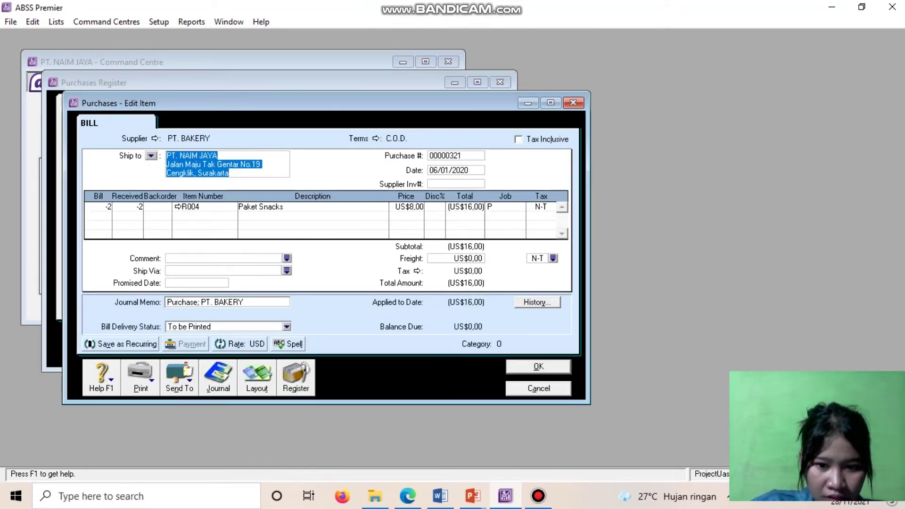
{"action": "key", "text": "Escape"}
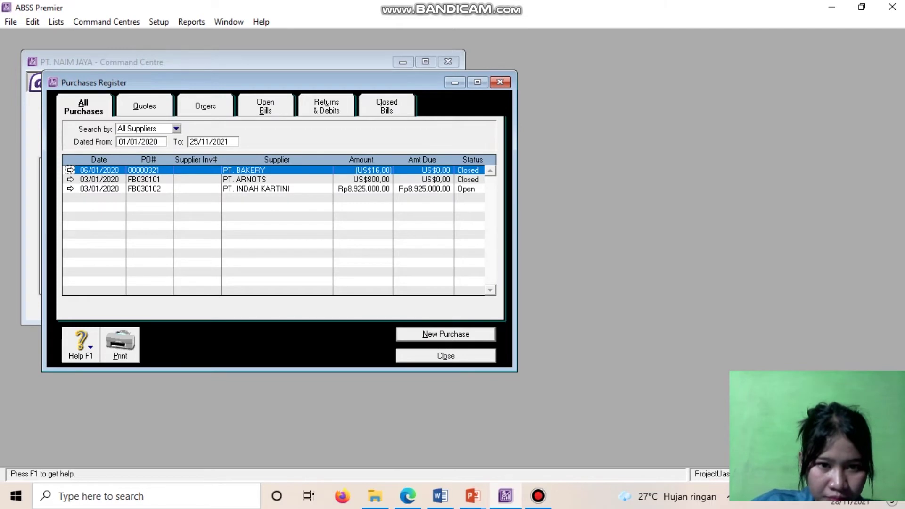
Step: Check the Purchases Register's returns and debits for all suppliers and close the register
{"action": "left_click", "coordinate": [326, 107]}
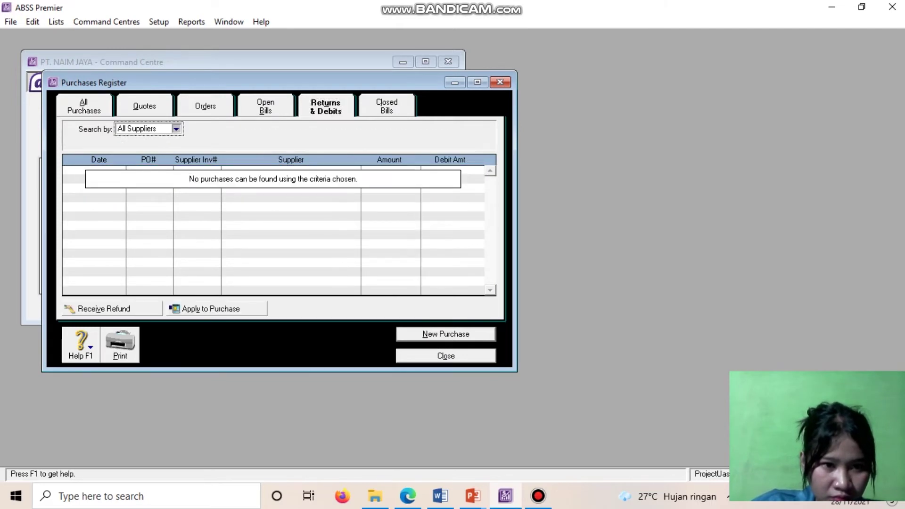
{"action": "left_click", "coordinate": [177, 129]}
{"action": "left_click", "coordinate": [147, 142]}
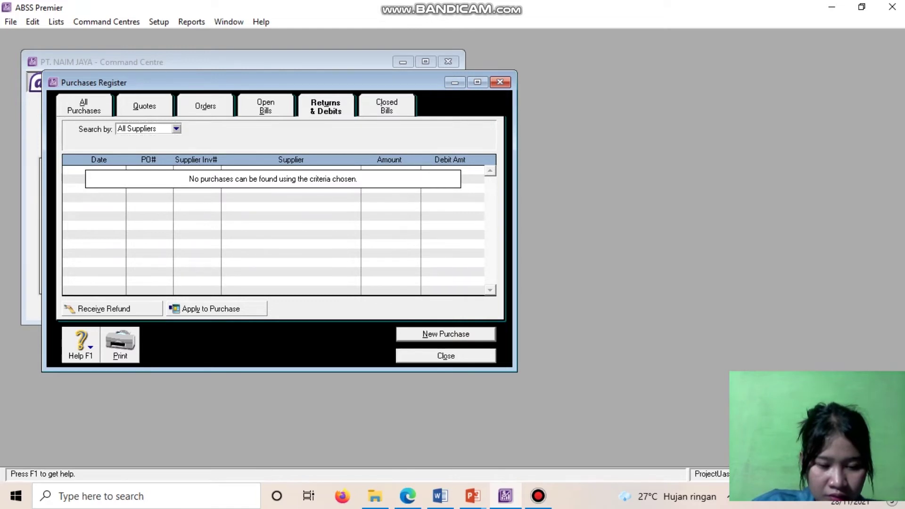
{"action": "left_click", "coordinate": [445, 356]}
Step: Read the transaction 5 exercise and solution steps for the PT. INDOMARCO debt payment in Word
{"action": "left_click", "coordinate": [440, 495]}
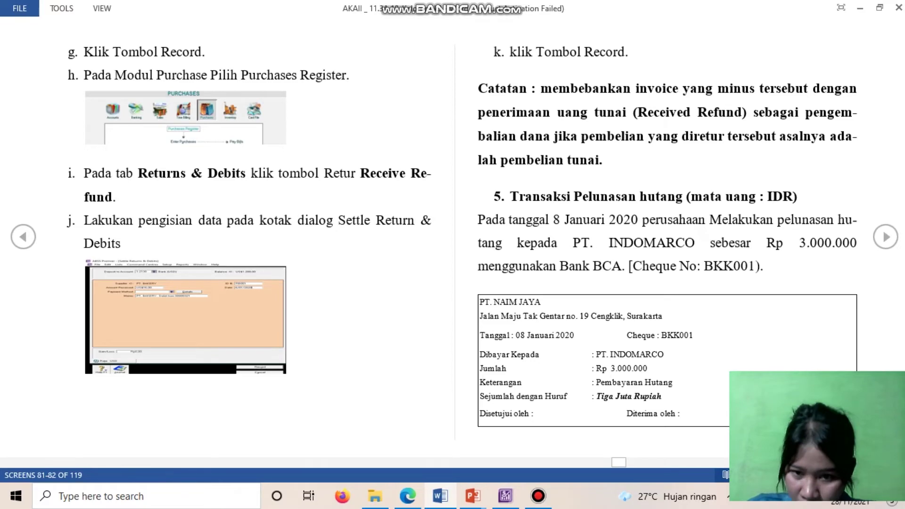
{"action": "key", "text": "Right"}
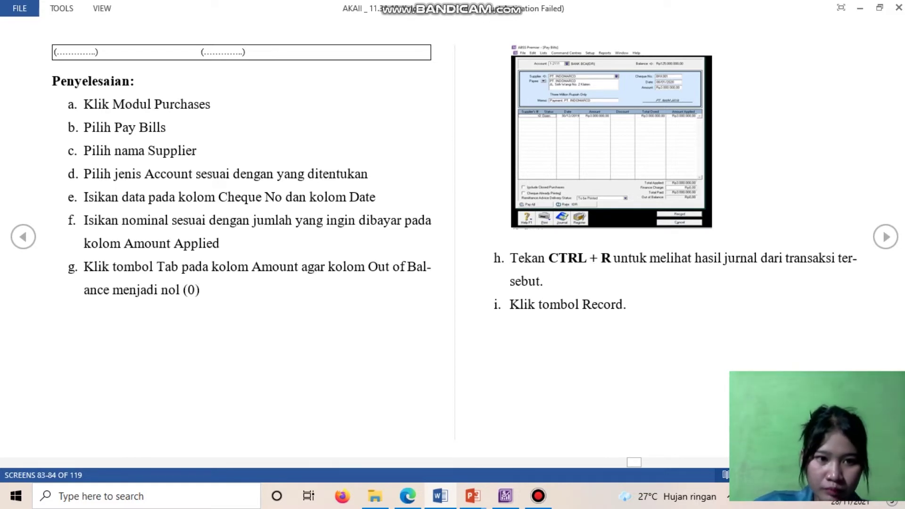
{"action": "left_click", "coordinate": [505, 495]}
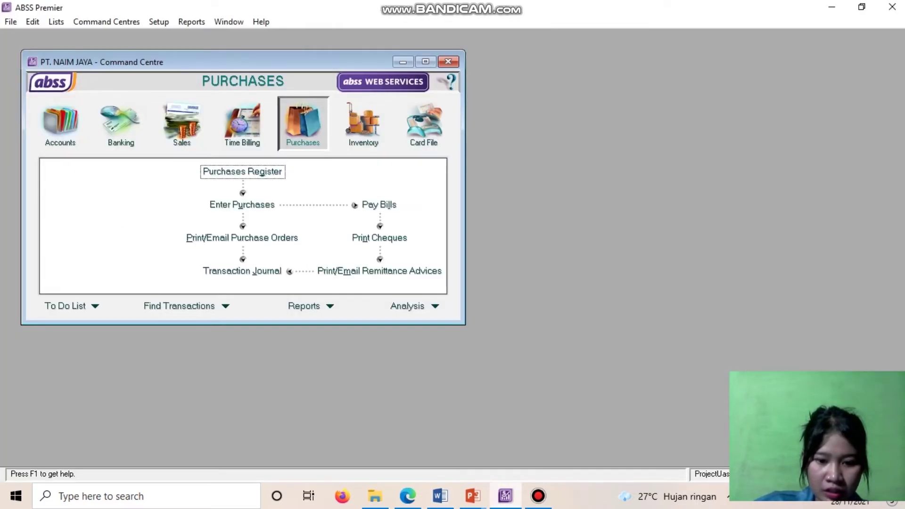
{"action": "left_click", "coordinate": [440, 496]}
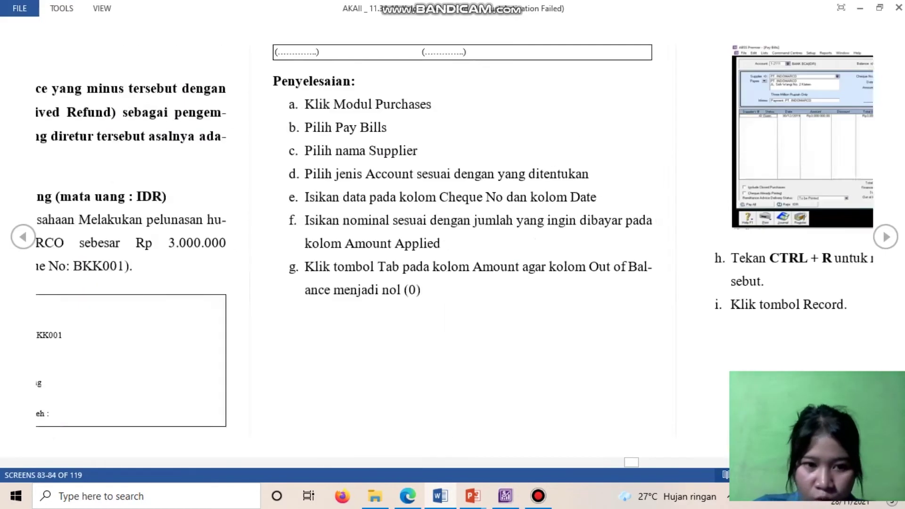
{"action": "key", "text": "Left"}
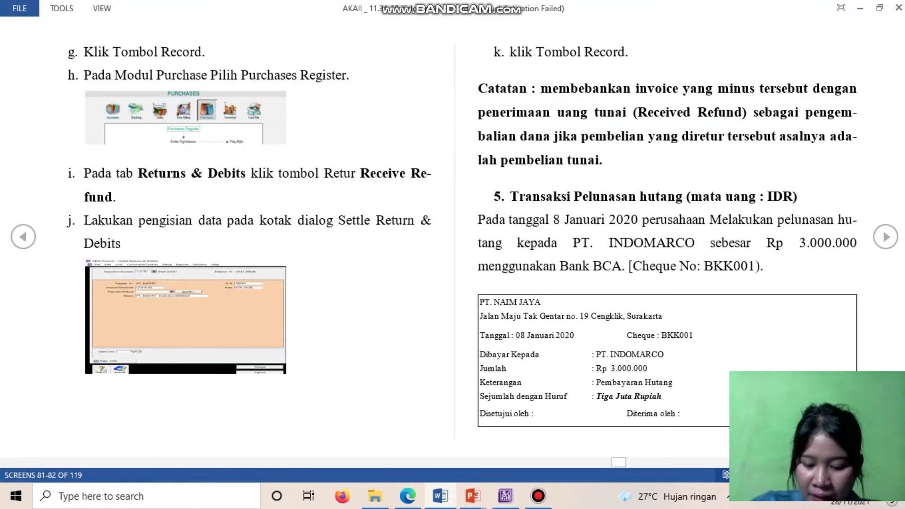
Step: Check the Pay Bills solution steps in Word, and in ABSS Premier open PT. INDOMARCO's 08/01/2020 payment from the disbursements journal
{"action": "key", "text": "Right"}
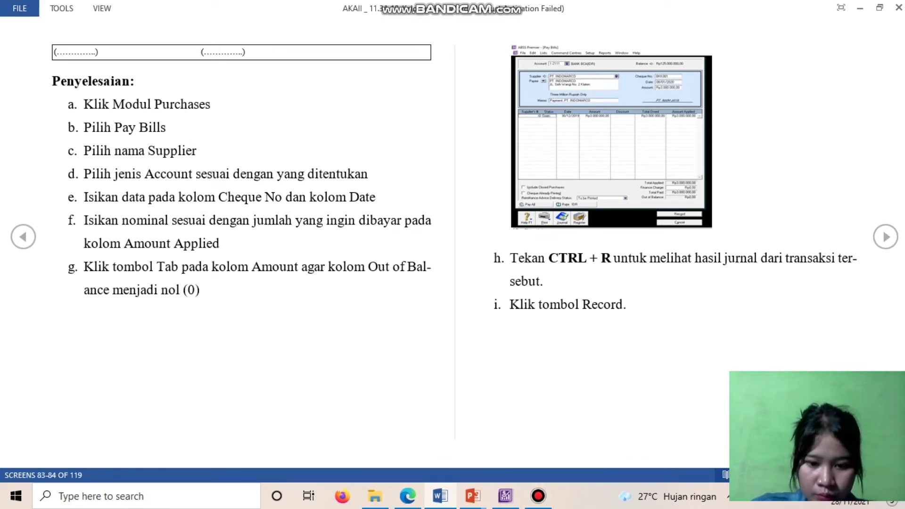
{"action": "left_click", "coordinate": [505, 496]}
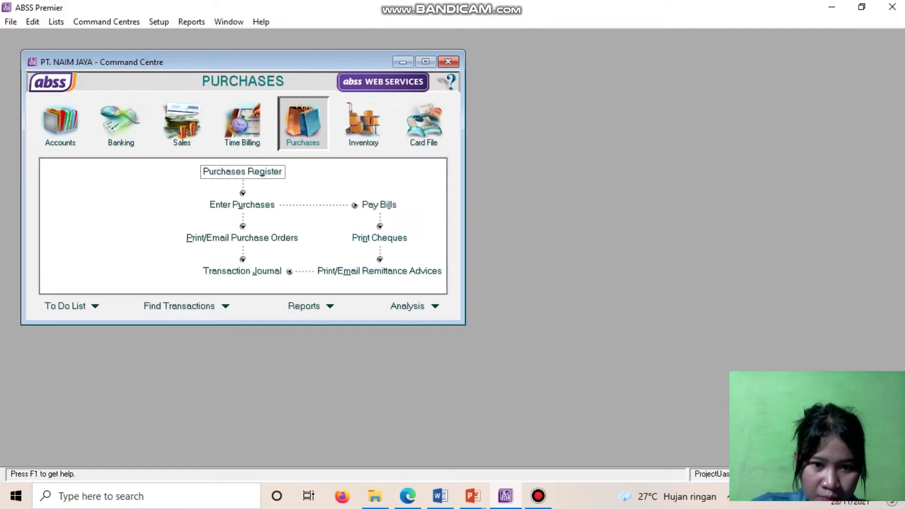
{"action": "left_click", "coordinate": [379, 205]}
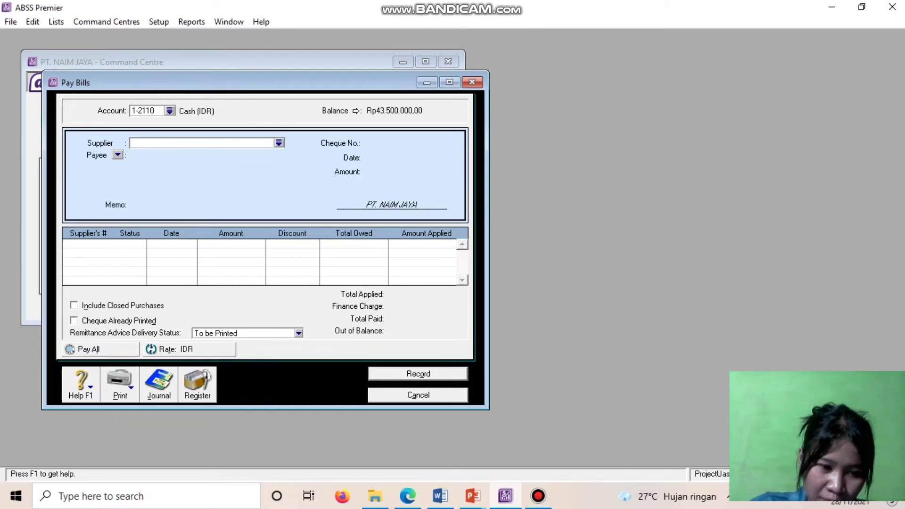
{"action": "left_click", "coordinate": [159, 384]}
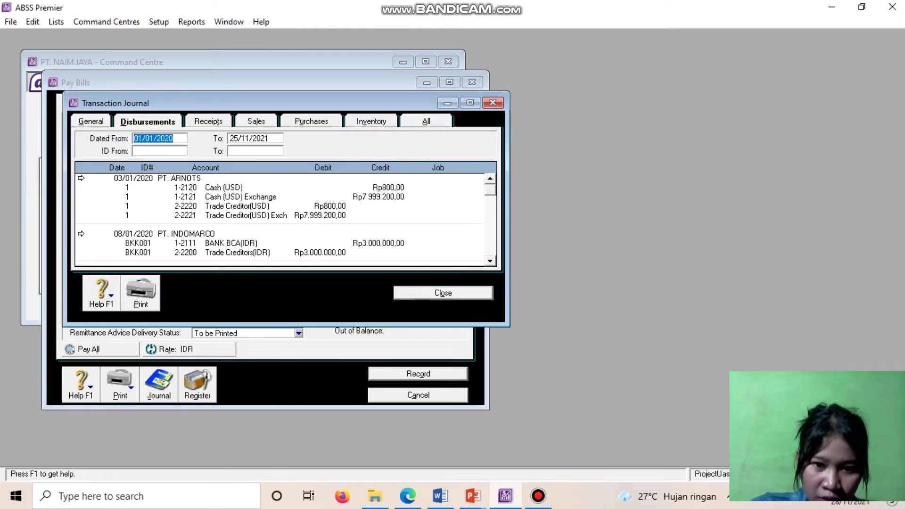
{"action": "scroll", "coordinate": [280, 216], "scroll_direction": "down", "scroll_amount": 2}
{"action": "scroll", "coordinate": [281, 219], "scroll_direction": "up", "scroll_amount": 1}
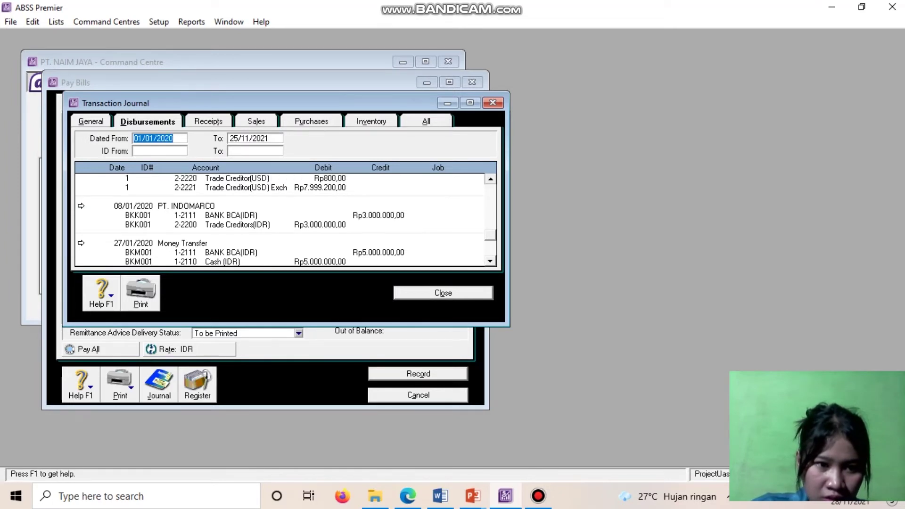
{"action": "left_click", "coordinate": [81, 206]}
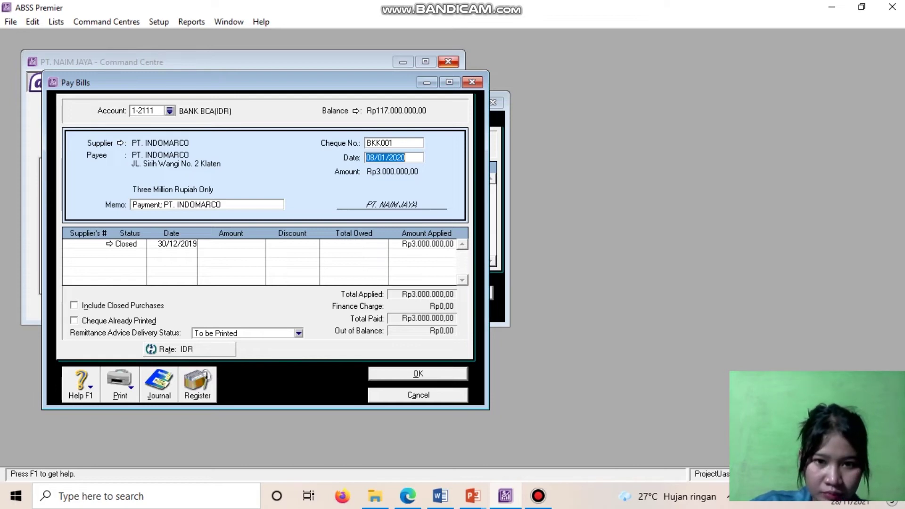
Step: Close the PT. INDOMARCO payment and the Transaction Journal, and read the transaction 6 USD sales exercise in Word
{"action": "left_click", "coordinate": [473, 82]}
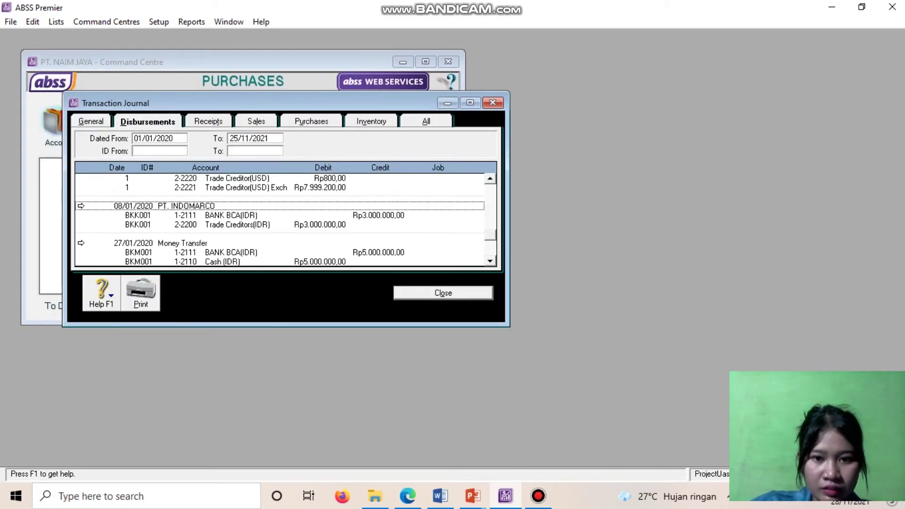
{"action": "left_click", "coordinate": [492, 102]}
{"action": "left_click", "coordinate": [440, 496]}
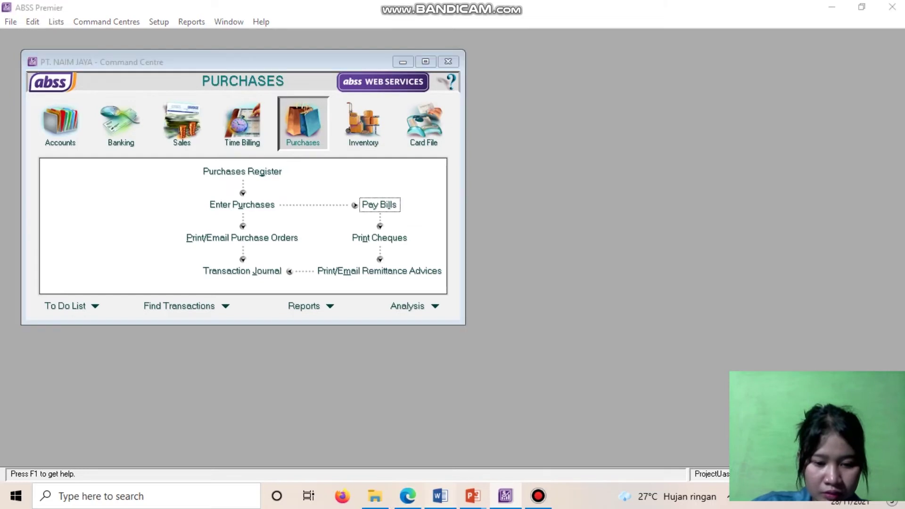
{"action": "key", "text": "Right"}
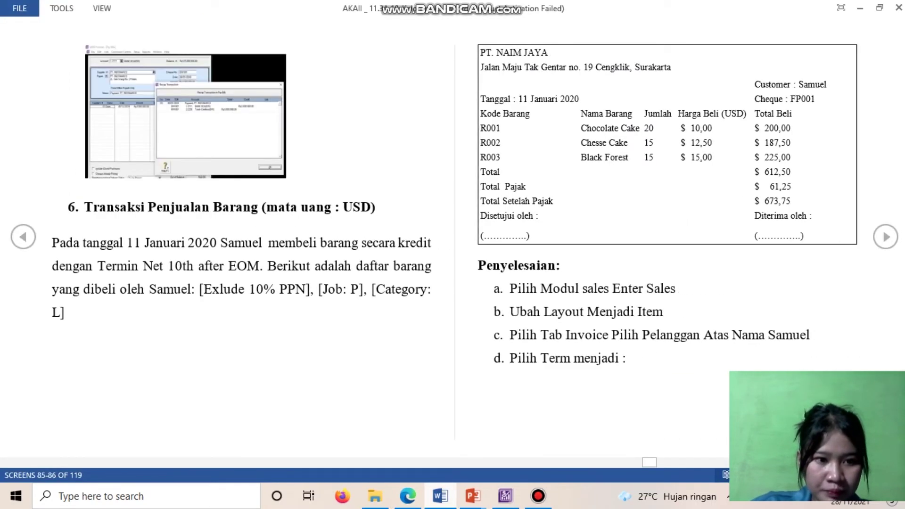
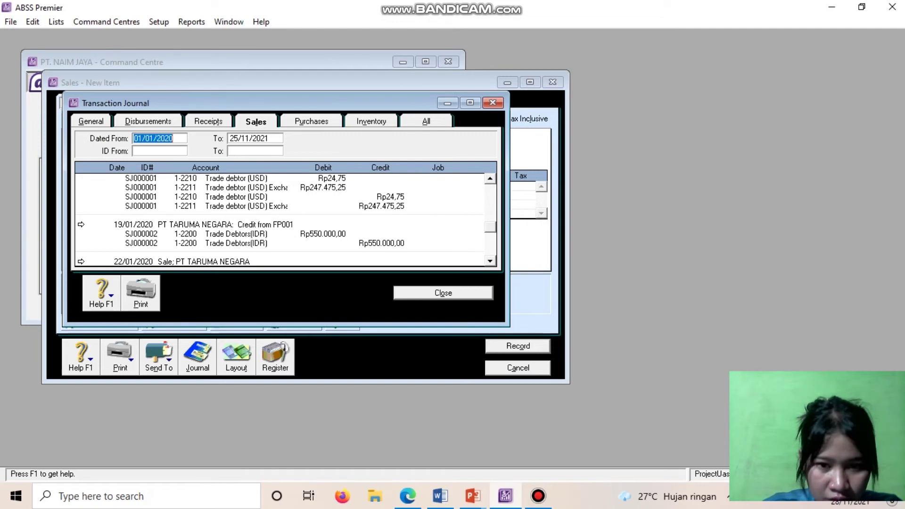
Step: Compare the 22 January PT. Taruma Negara exercise in Word with ABSS Premier's sales journal and open the matching 22/01/2020 invoice
{"action": "scroll", "coordinate": [286, 220], "scroll_direction": "down", "scroll_amount": 3}
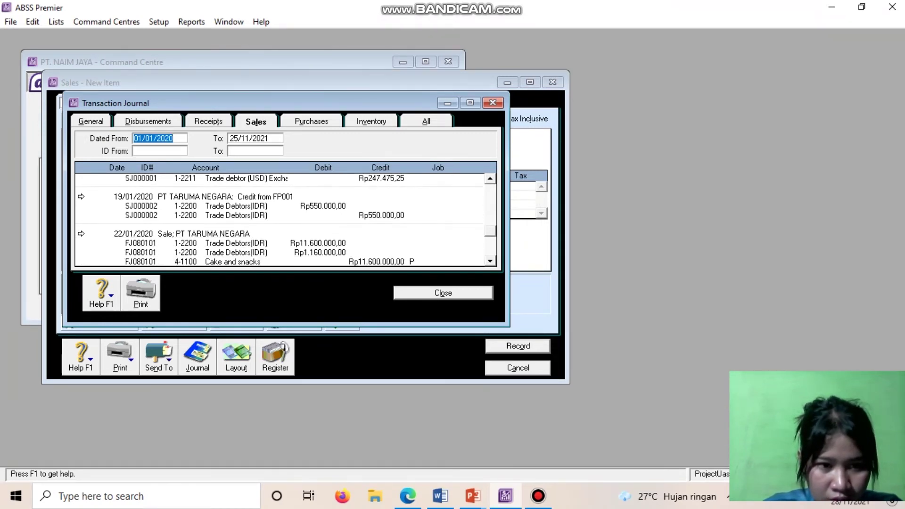
{"action": "left_click", "coordinate": [440, 495]}
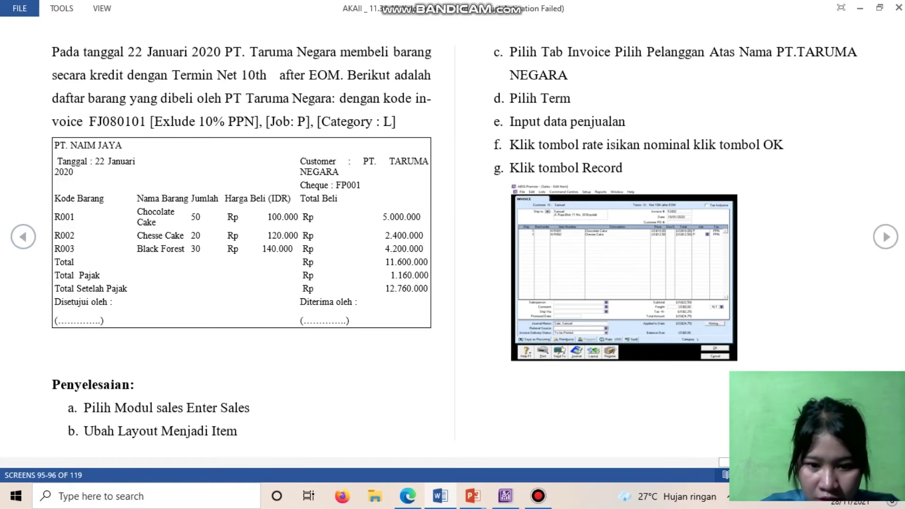
{"action": "left_click", "coordinate": [505, 496]}
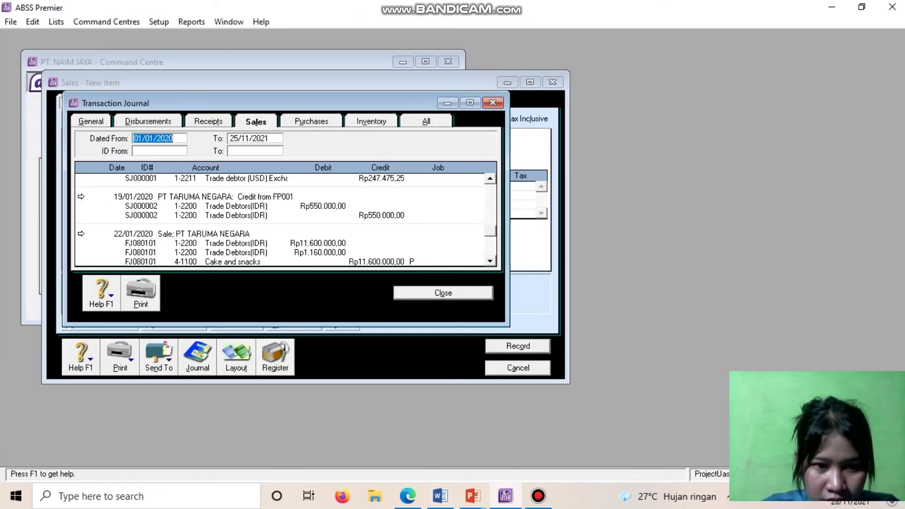
{"action": "scroll", "coordinate": [286, 220], "scroll_direction": "down", "scroll_amount": 2}
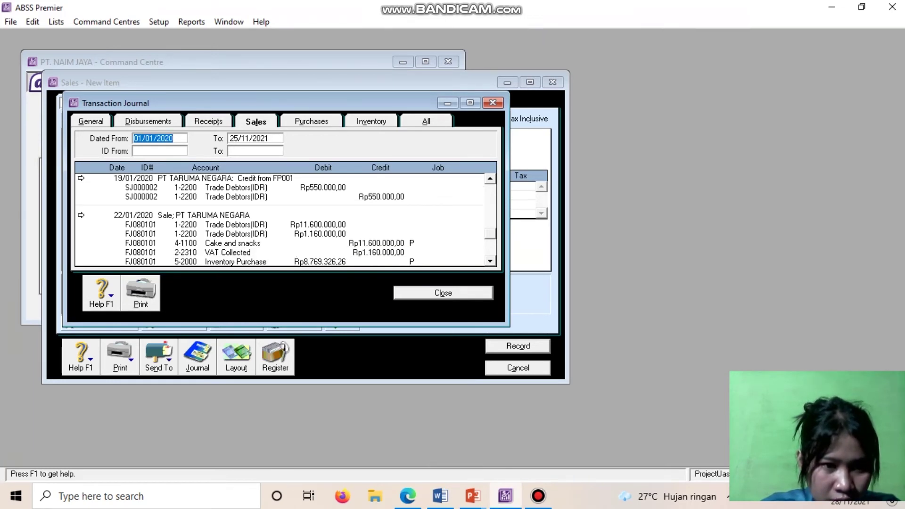
{"action": "left_click", "coordinate": [81, 215]}
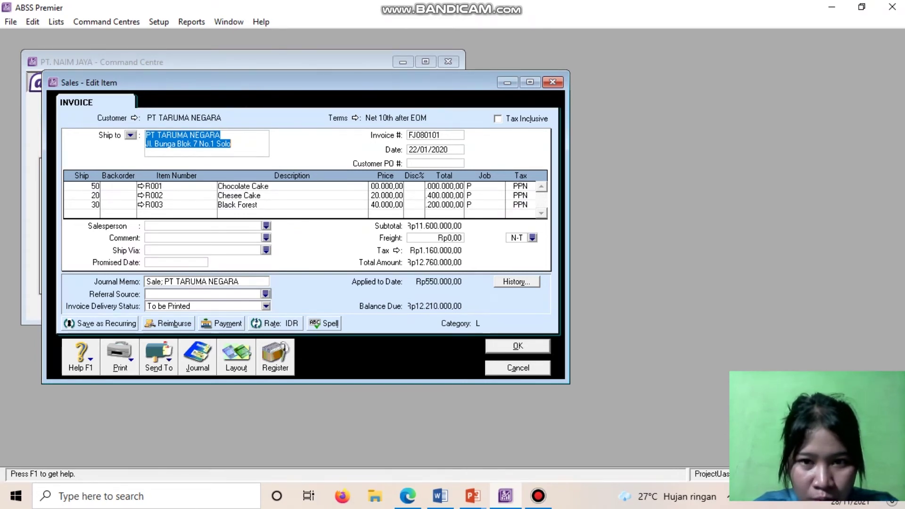
Step: Close the PT TARUMA NEGARA invoice and read the transaction 10 credit return exercise and its solution steps in Word
{"action": "left_click", "coordinate": [552, 82]}
{"action": "left_click", "coordinate": [440, 495]}
{"action": "key", "text": "Right"}
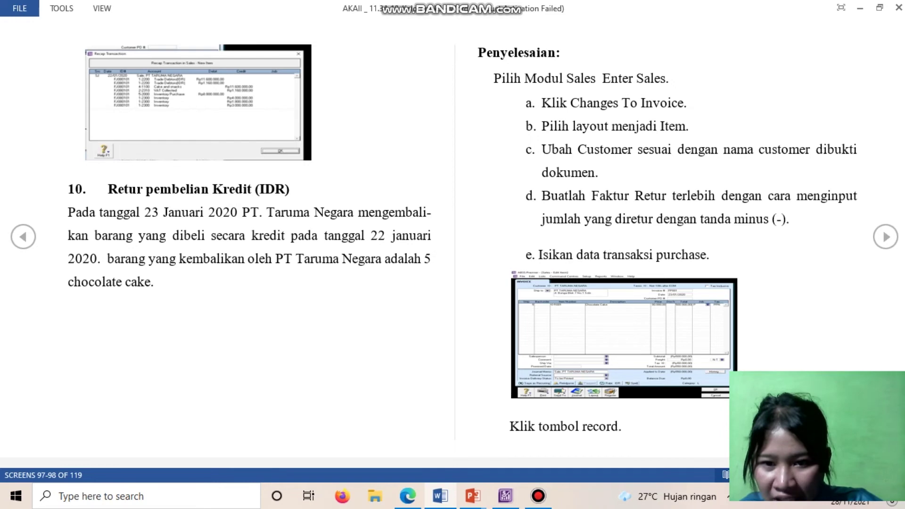
{"action": "key", "text": "Right"}
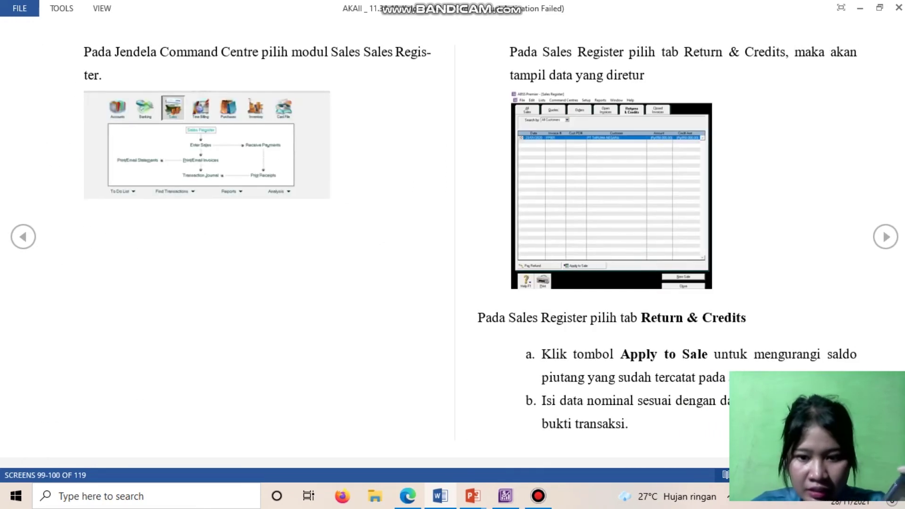
{"action": "key", "text": "Left"}
Step: In ABSS Premier, reopen the sales Transaction Journal from Enter Sales and locate the PT TARUMA NEGARA credit dated 19/01/2020
{"action": "left_click", "coordinate": [506, 495]}
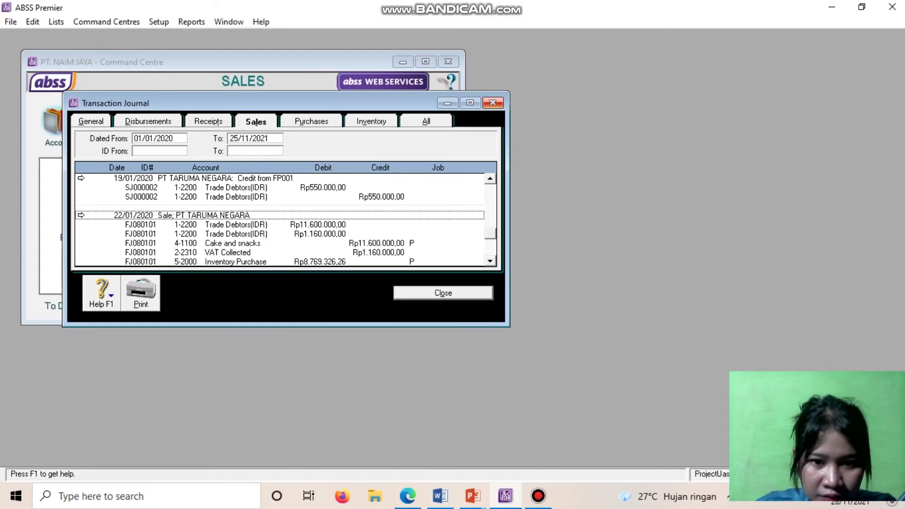
{"action": "left_click", "coordinate": [493, 102]}
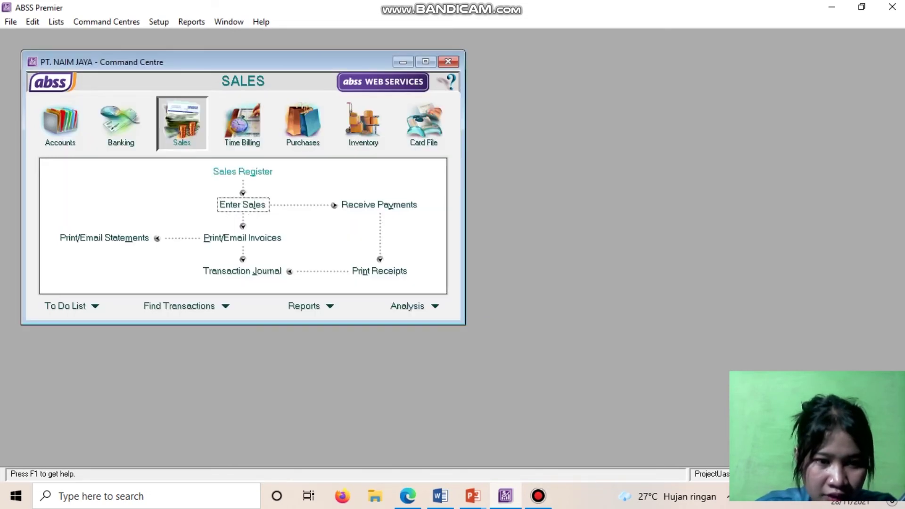
{"action": "left_click", "coordinate": [243, 204]}
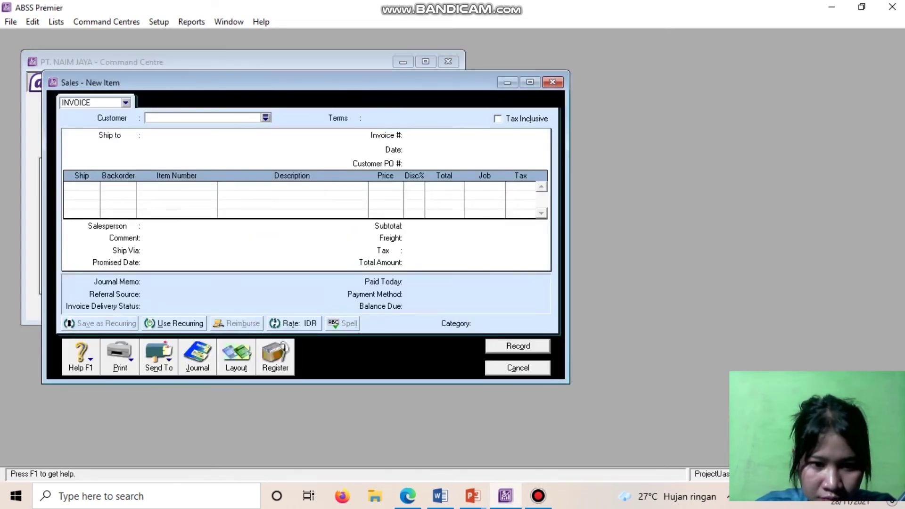
{"action": "left_click", "coordinate": [197, 355]}
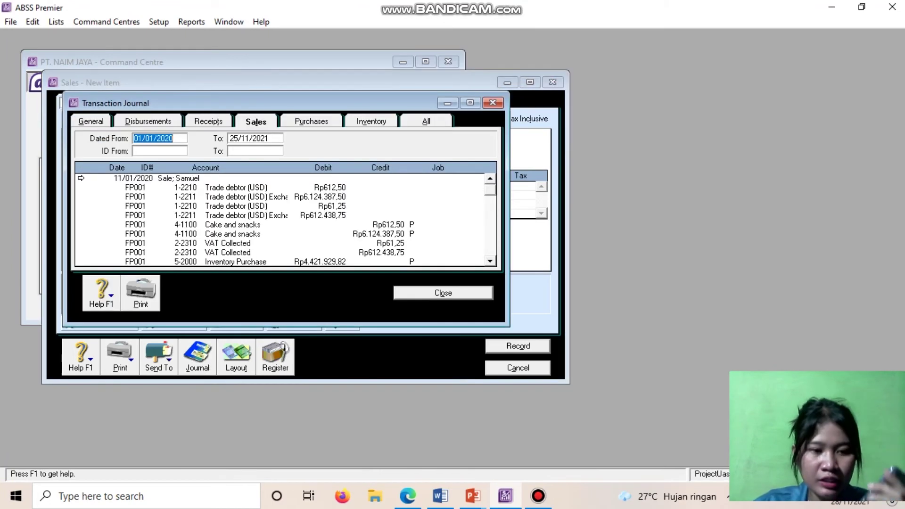
{"action": "scroll", "coordinate": [283, 219], "scroll_direction": "down", "scroll_amount": 4}
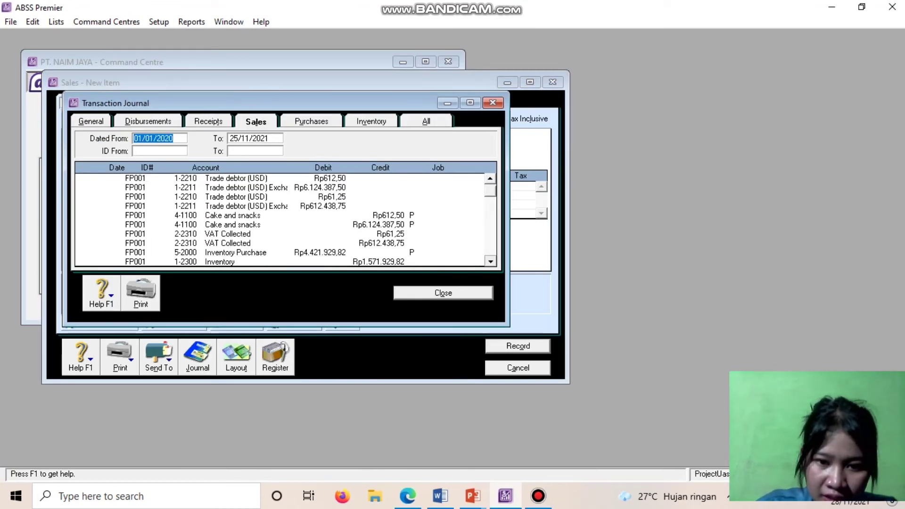
{"action": "scroll", "coordinate": [283, 219], "scroll_direction": "down", "scroll_amount": 5}
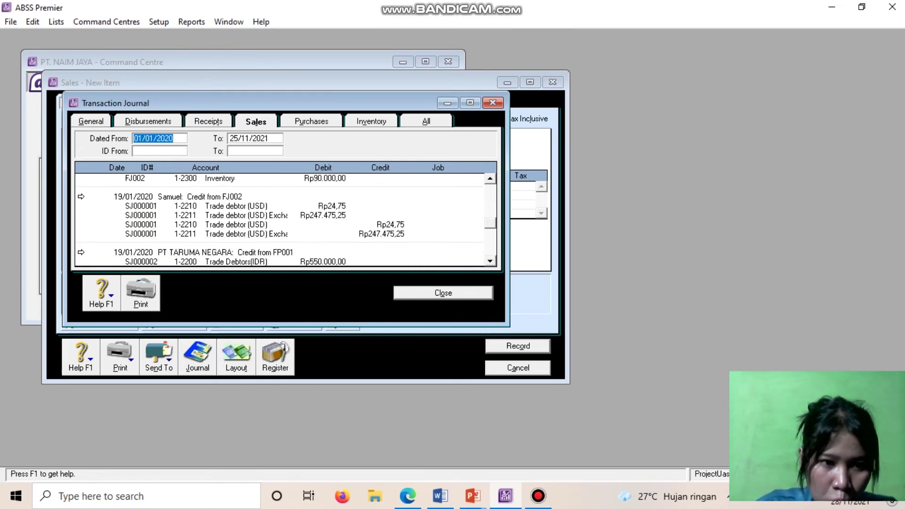
{"action": "scroll", "coordinate": [283, 219], "scroll_direction": "down", "scroll_amount": 3}
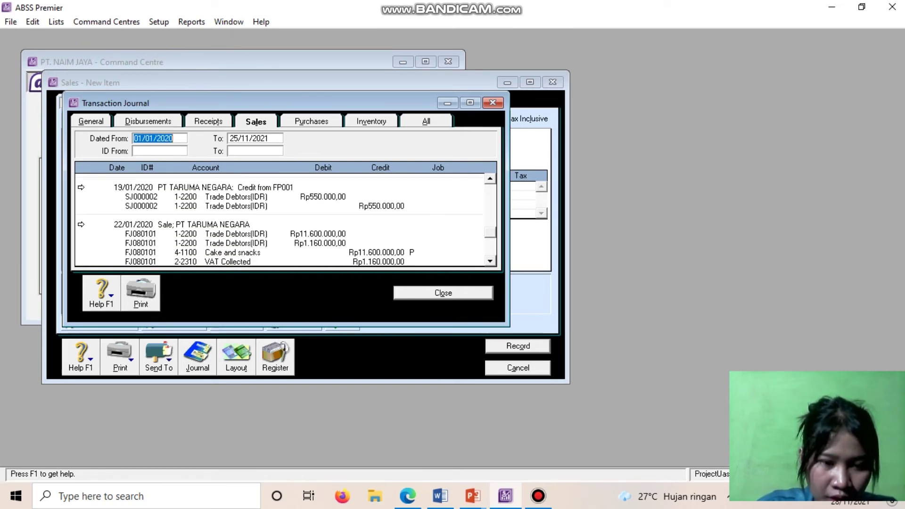
{"action": "scroll", "coordinate": [283, 219], "scroll_direction": "down", "scroll_amount": 1}
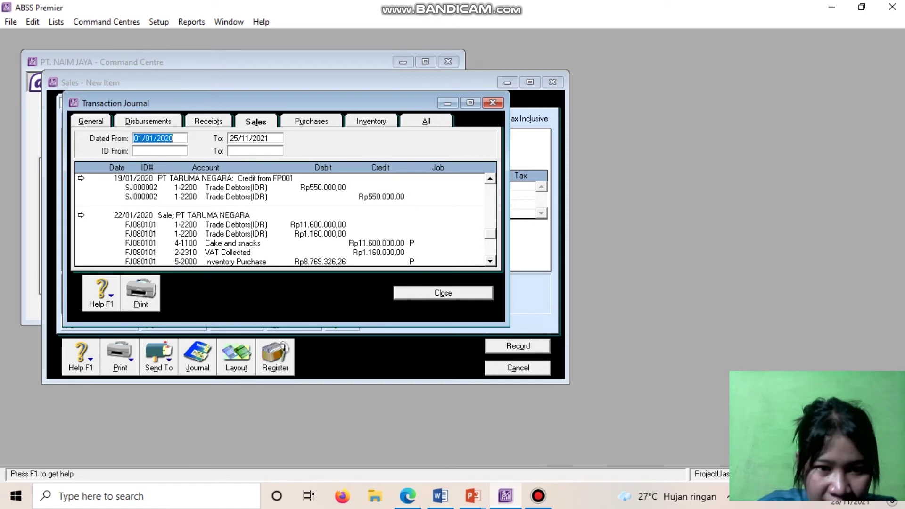
{"action": "scroll", "coordinate": [283, 220], "scroll_direction": "up", "scroll_amount": 2}
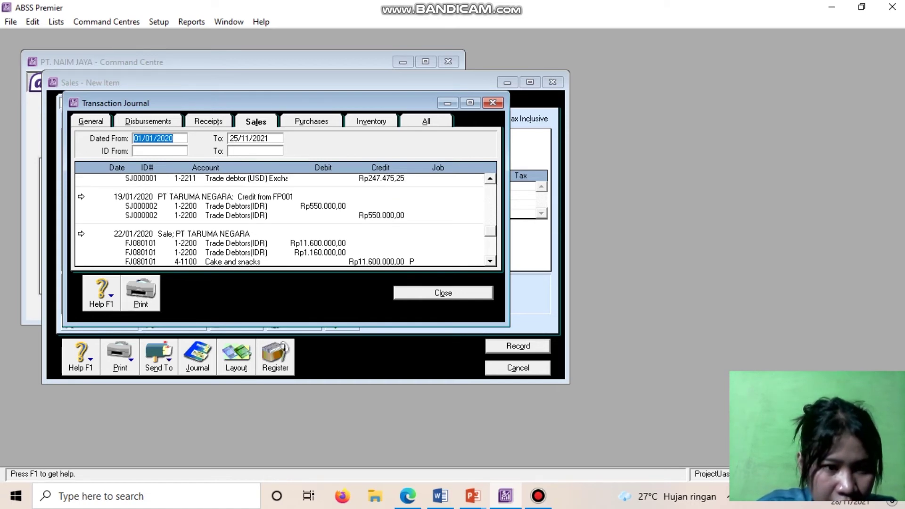
Step: Review the 19/01/2020 PT TARUMA NEGARA credit settlement and the transactions of its linked invoice, and close both windows
{"action": "left_click", "coordinate": [81, 196]}
{"action": "left_click", "coordinate": [150, 214]}
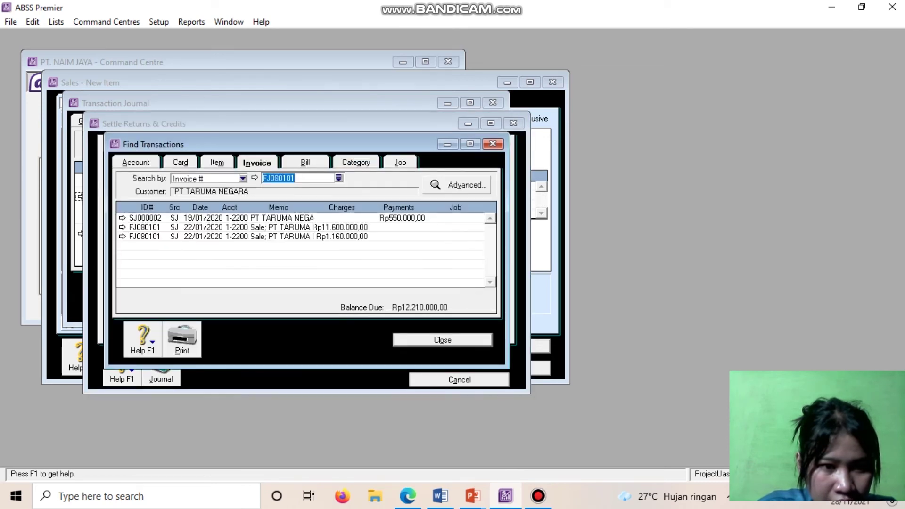
{"action": "key", "text": "Escape"}
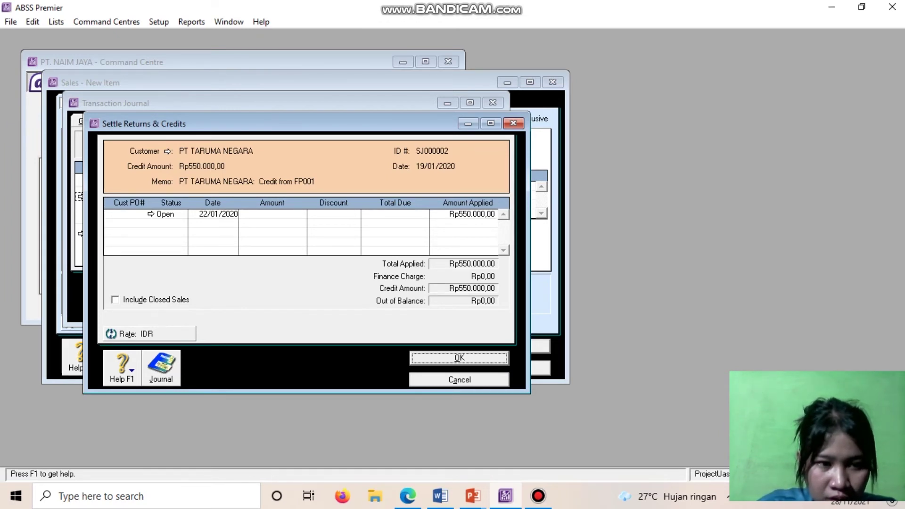
{"action": "left_click_drag", "start_coordinate": [292, 123], "coordinate": [557, 85]}
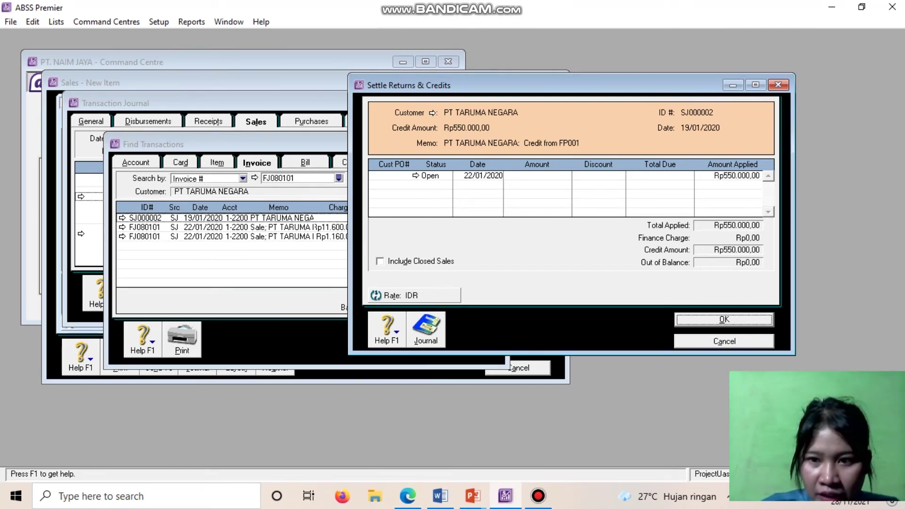
{"action": "left_click", "coordinate": [778, 85]}
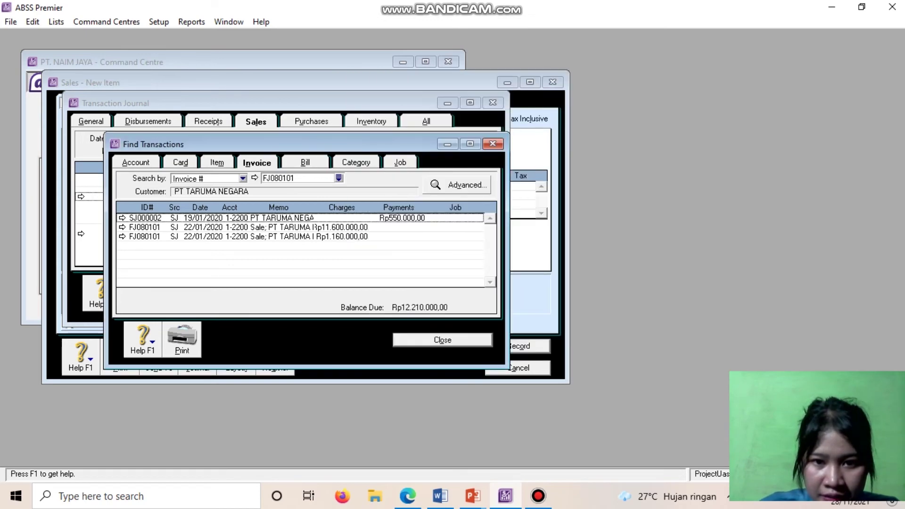
{"action": "left_click", "coordinate": [492, 144]}
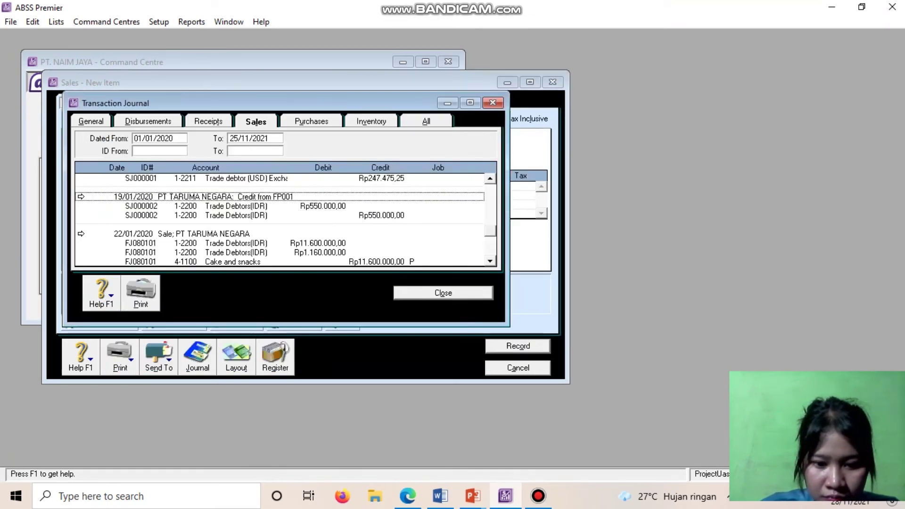
Step: Reread the transaction 10 return exercise and the Sales Register Return & Credits instructions in Word
{"action": "left_click", "coordinate": [440, 496]}
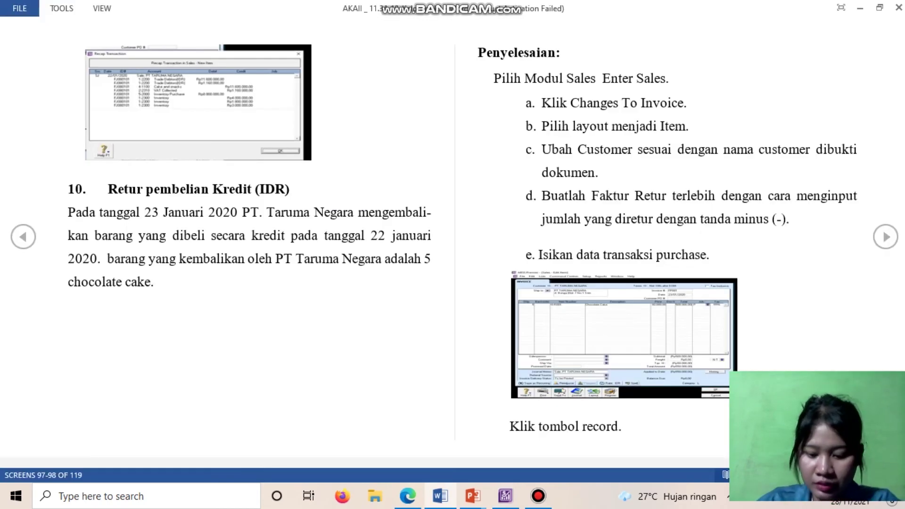
{"action": "key", "text": "Left"}
{"action": "key", "text": "Right"}
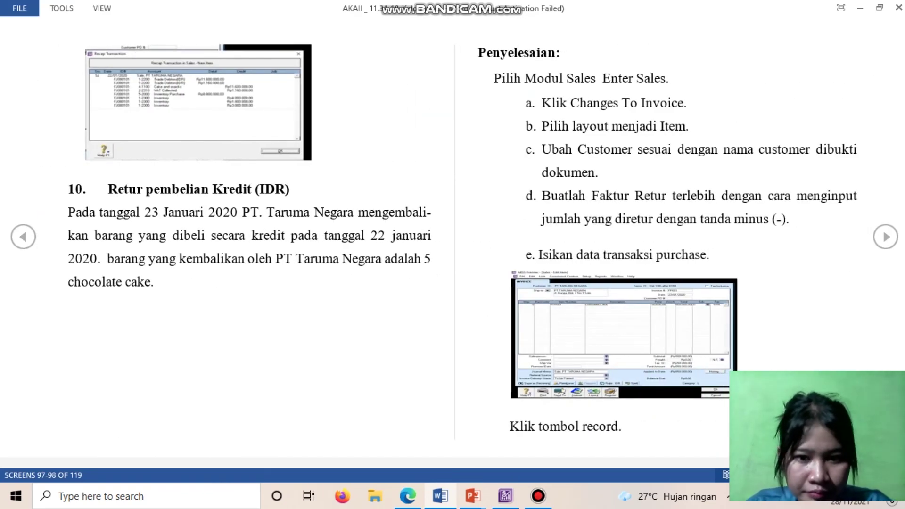
{"action": "key", "text": "Right"}
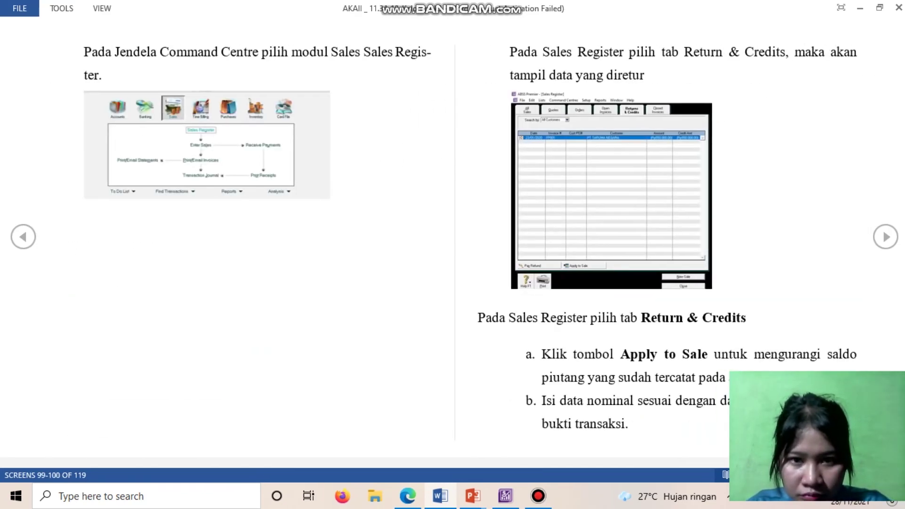
{"action": "key", "text": "Left"}
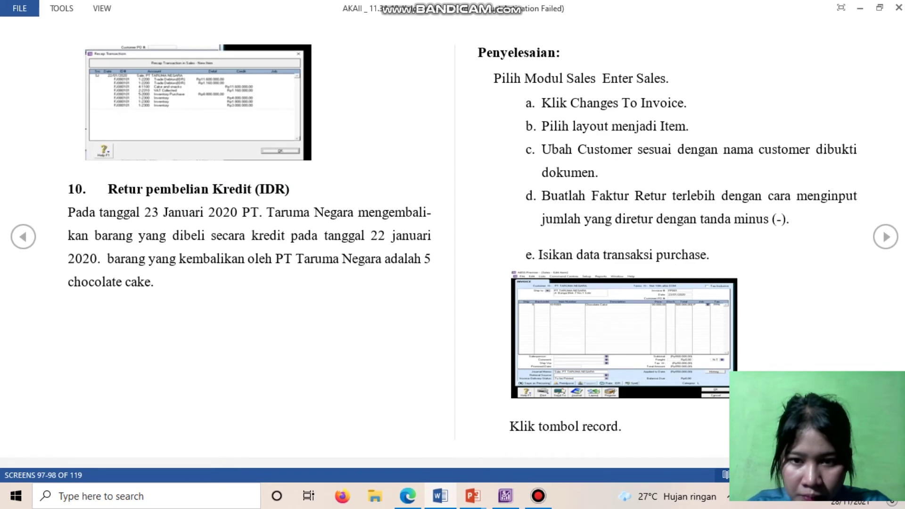
Step: Read the transaction 10 credit settlement steps and the transaction 11 telephone and transaction 12 USD salary exercises in Word
{"action": "key", "text": "Right"}
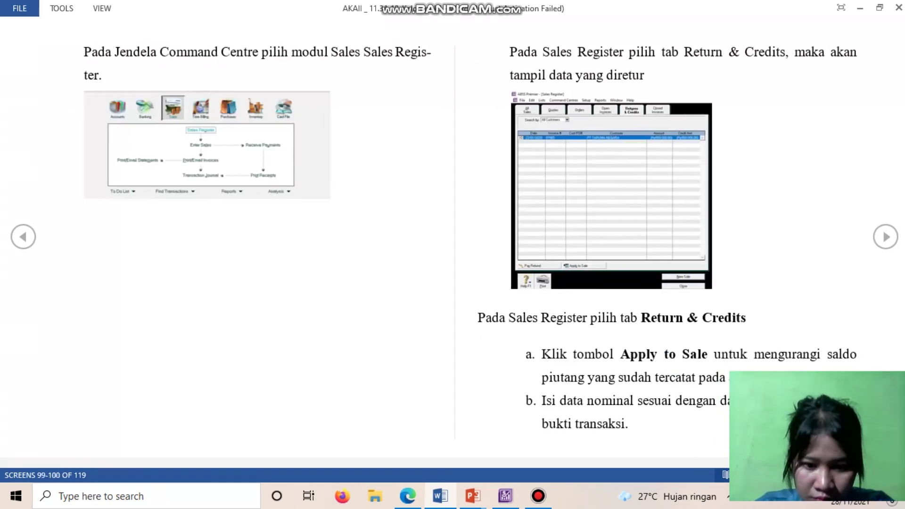
{"action": "left_click", "coordinate": [504, 495]}
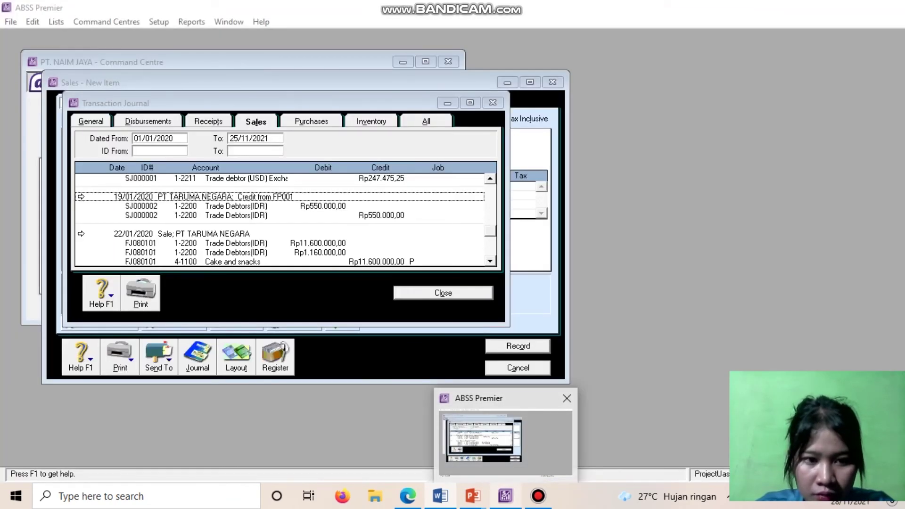
{"action": "key", "text": "alt+Tab"}
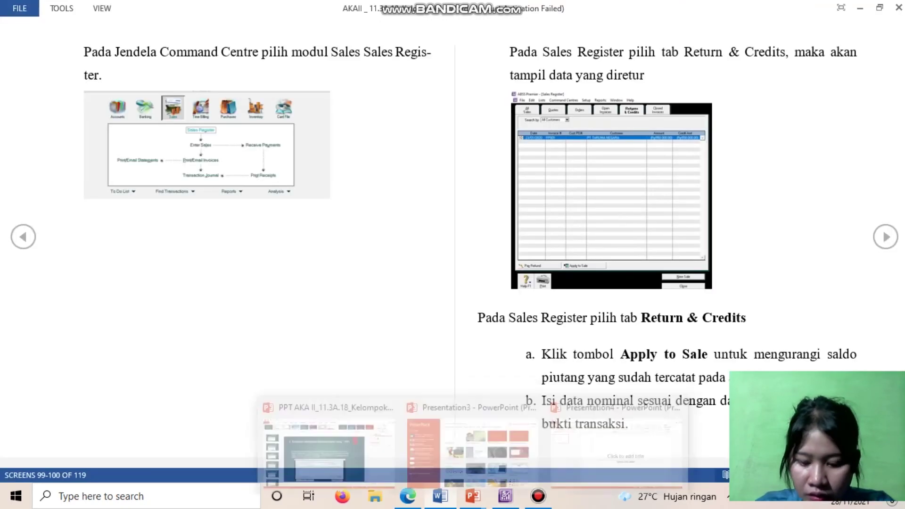
{"action": "key", "text": "Right"}
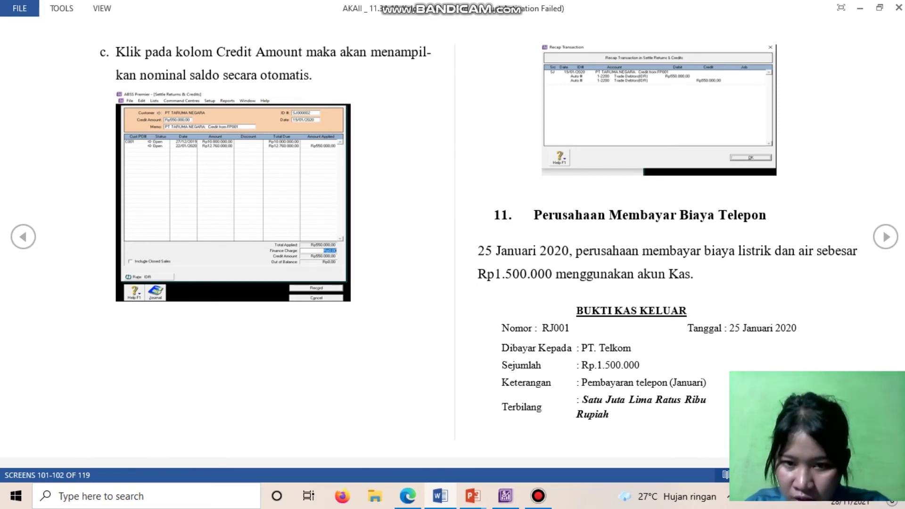
{"action": "key", "text": "Right"}
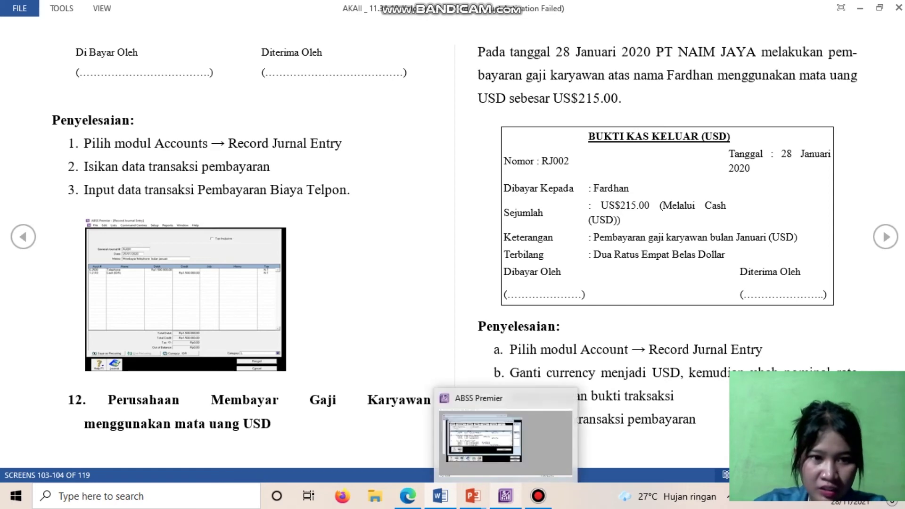
Step: Switch to ABSS Premier and close the Transaction Journal and the new item sale
{"action": "left_click", "coordinate": [504, 496]}
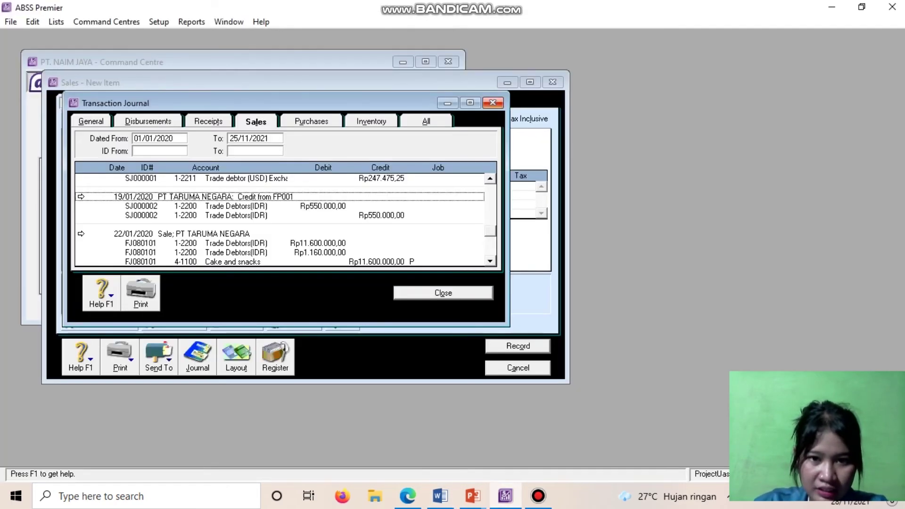
{"action": "left_click", "coordinate": [493, 103]}
{"action": "left_click", "coordinate": [552, 83]}
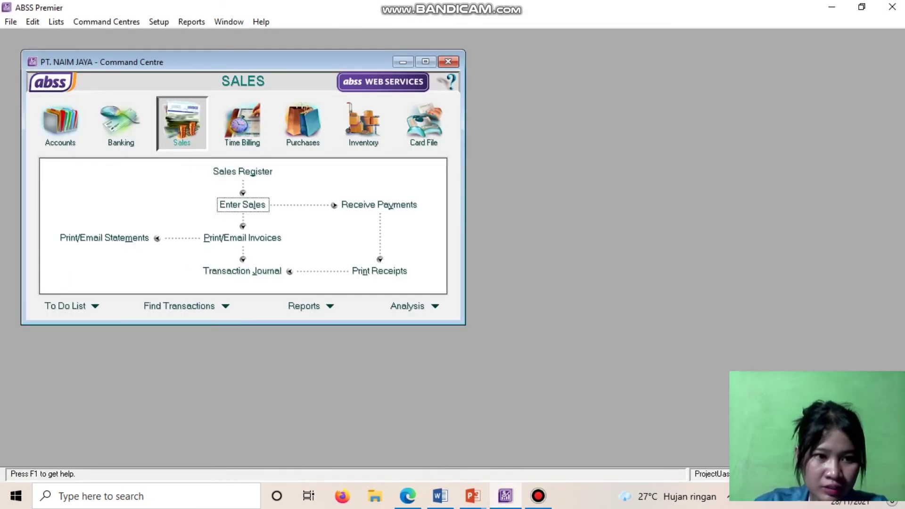
Step: From Record Journal Entry in Accounts, open the 25/01/2020 telephone payment in the general Transaction Journal, review it and close it
{"action": "left_click", "coordinate": [61, 125]}
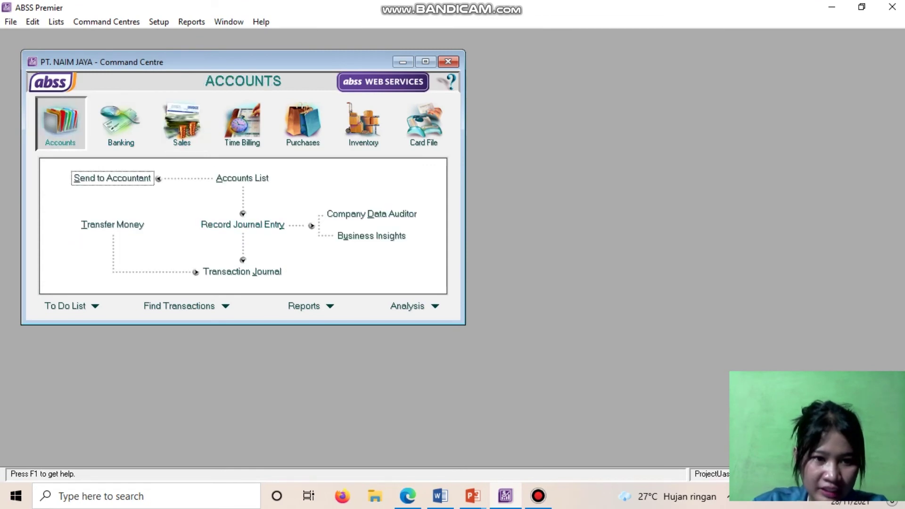
{"action": "left_click", "coordinate": [243, 225]}
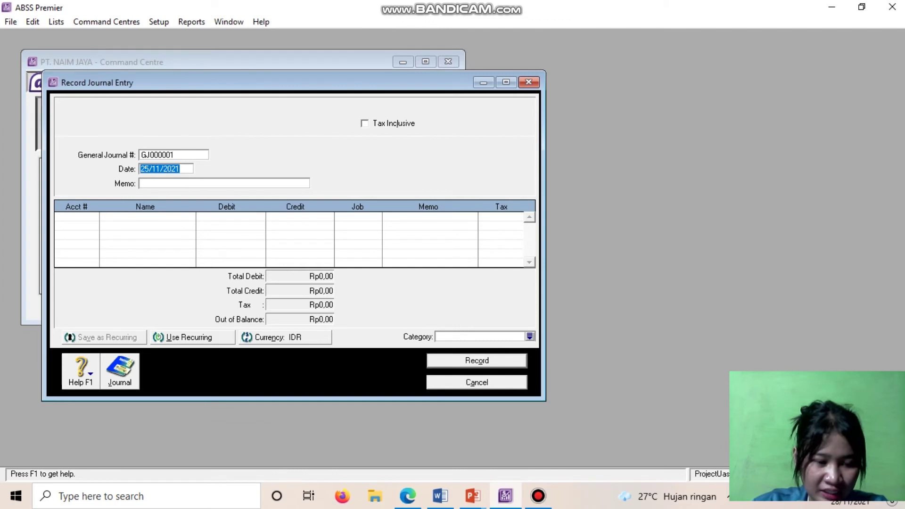
{"action": "left_click", "coordinate": [120, 371]}
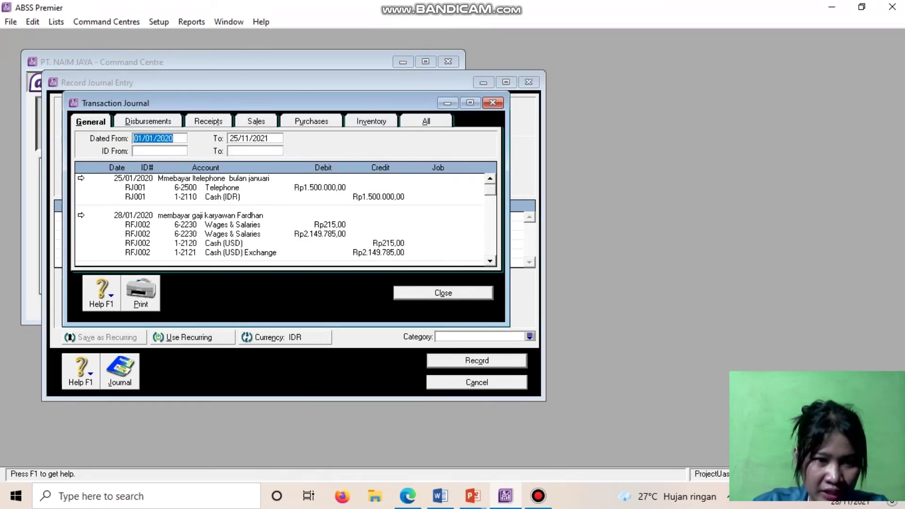
{"action": "left_click", "coordinate": [81, 178]}
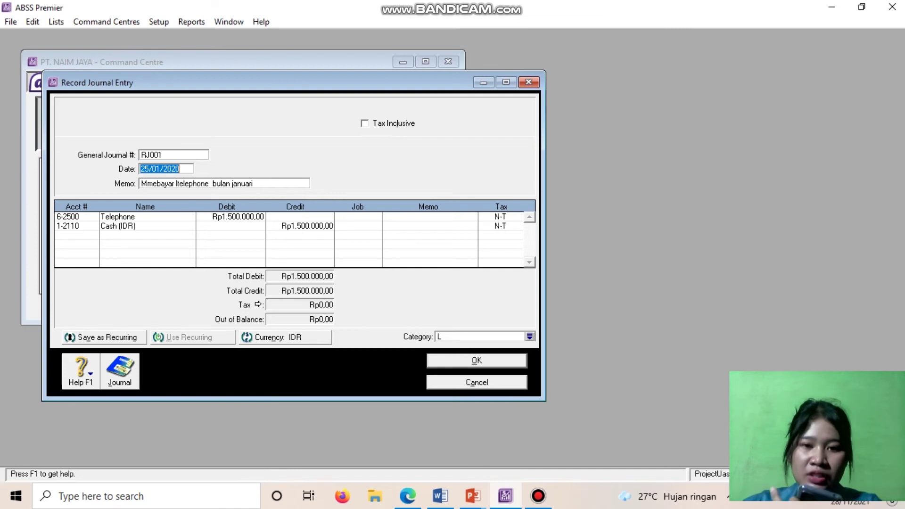
{"action": "left_click", "coordinate": [528, 82]}
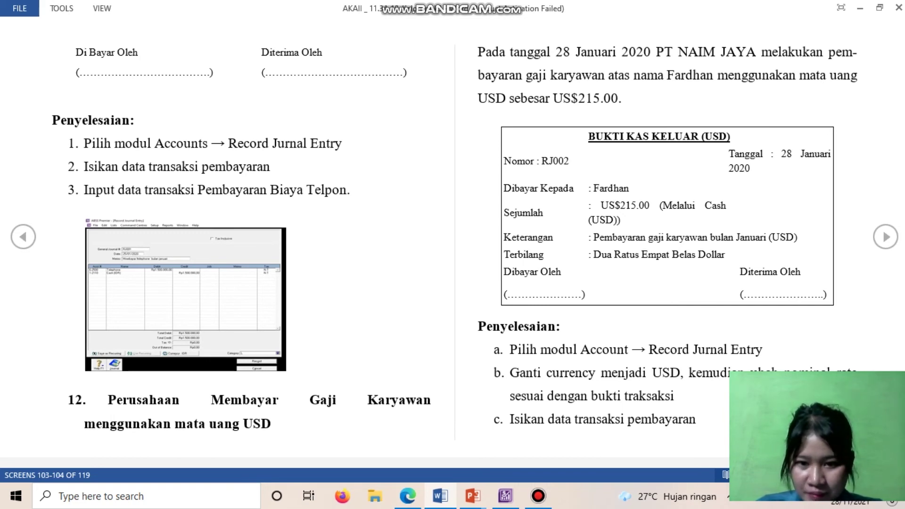
Step: In ABSS Premier, reopen the general Transaction Journal from Record Journal Entry and review the 28/01/2020 USD salary payment
{"action": "left_click", "coordinate": [505, 496]}
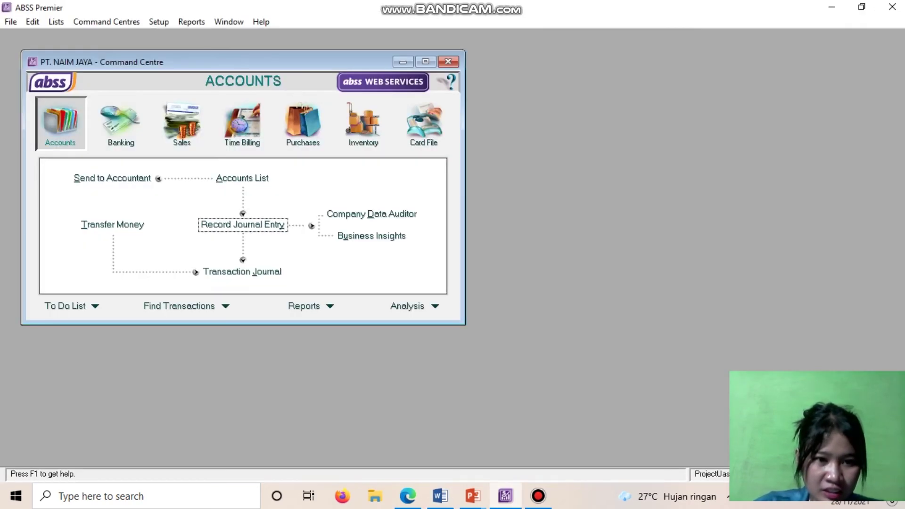
{"action": "left_click", "coordinate": [243, 224]}
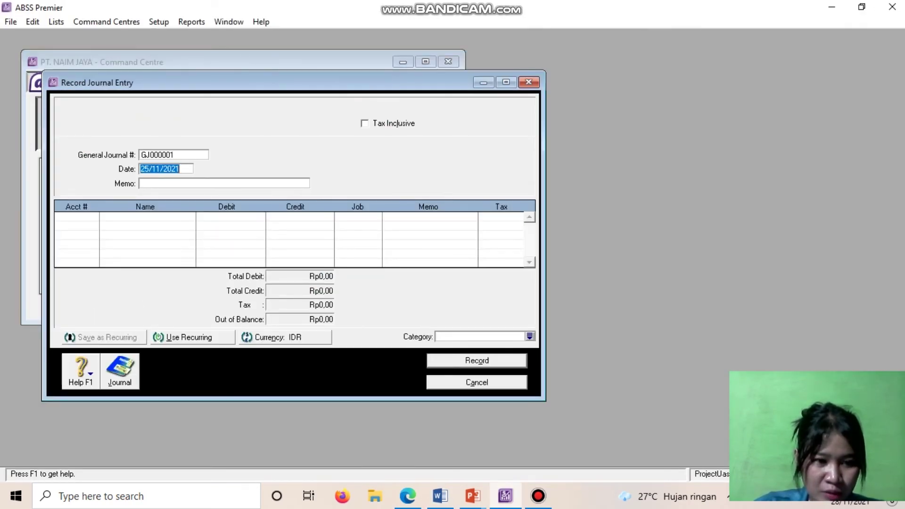
{"action": "left_click", "coordinate": [120, 371]}
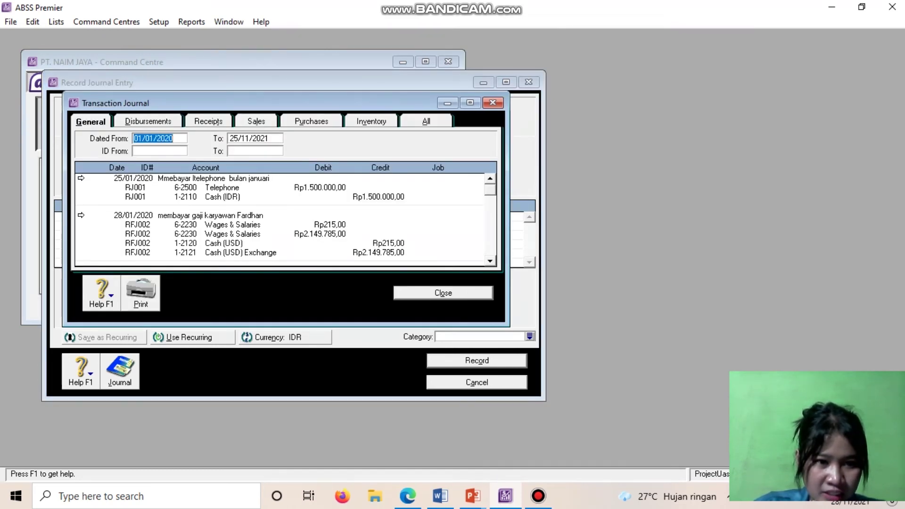
{"action": "left_click", "coordinate": [81, 216]}
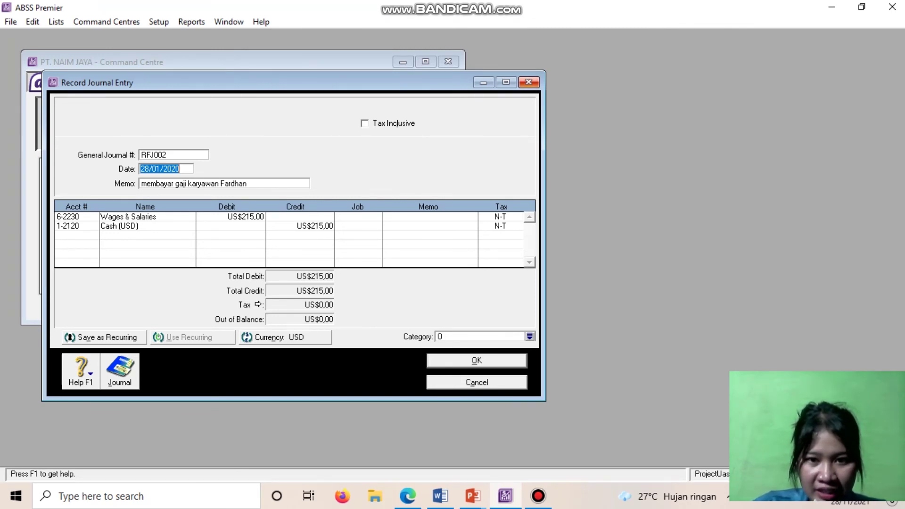
{"action": "left_click", "coordinate": [528, 82]}
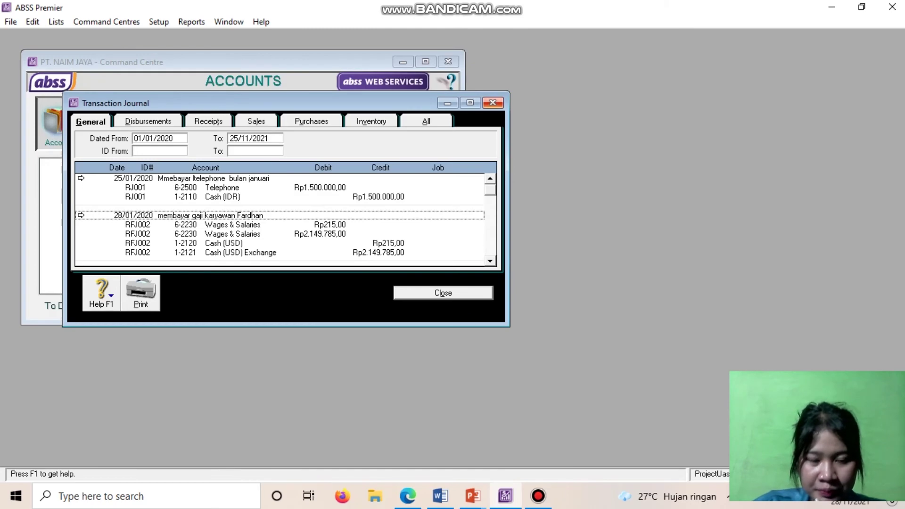
Step: Close the Transaction Journal and read the transaction 13 IDR salary payment exercise and its solution steps in Word
{"action": "left_click", "coordinate": [495, 100]}
{"action": "left_click", "coordinate": [439, 495]}
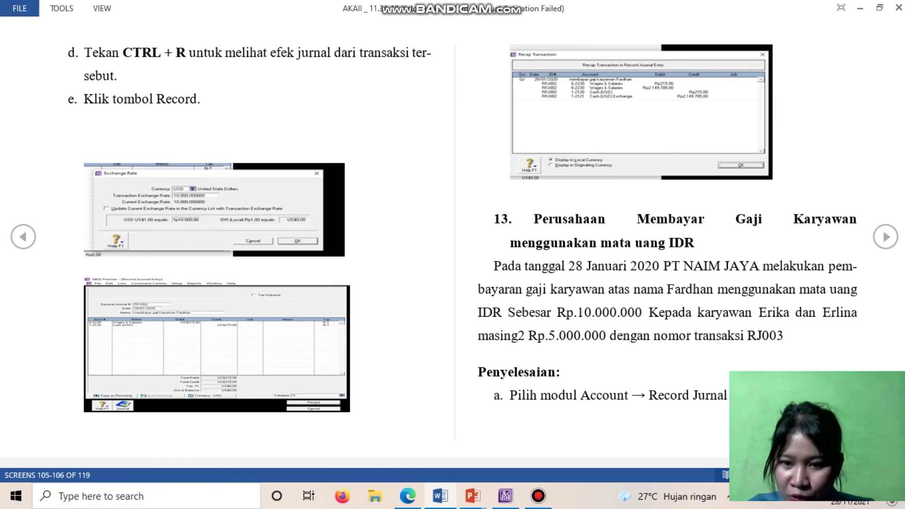
{"action": "key", "text": "Right"}
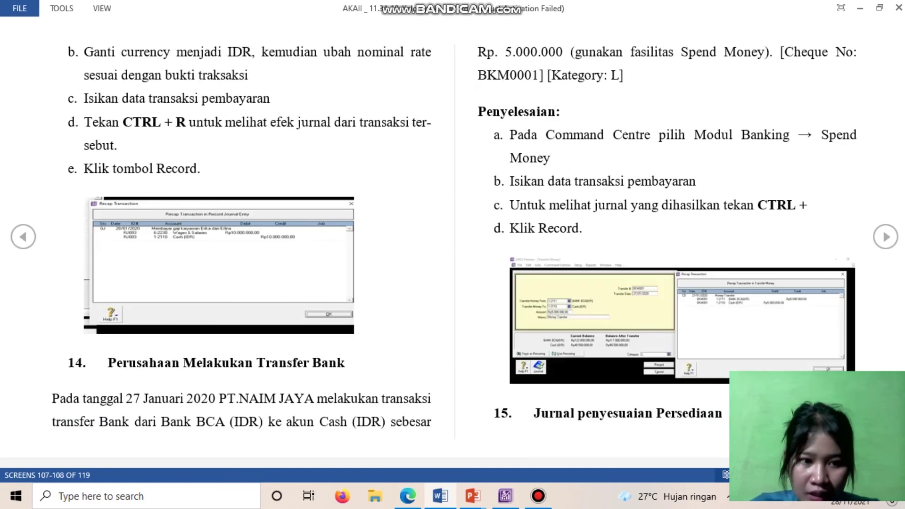
Step: In ABSS Premier, find the 28/01/2020 IDR salary payment for two employees through Record Journal Entry, review it and close it
{"action": "left_click", "coordinate": [505, 496]}
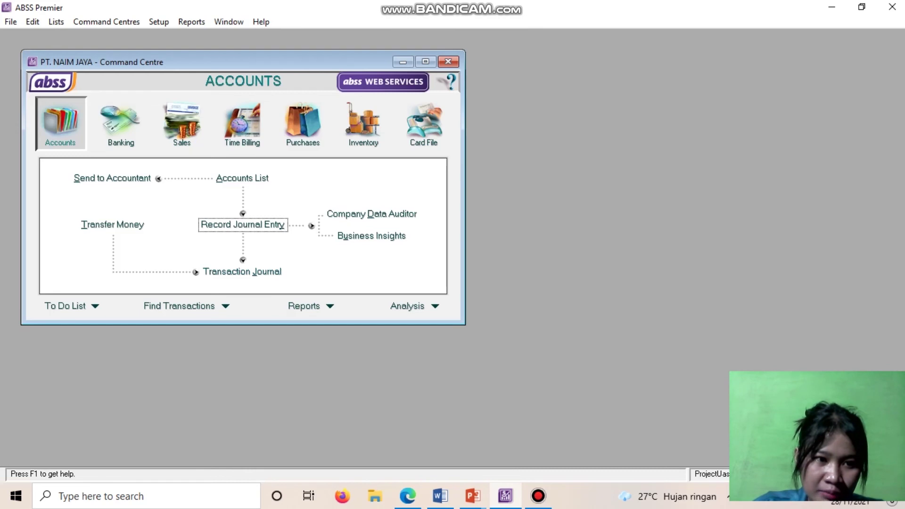
{"action": "left_click", "coordinate": [242, 225]}
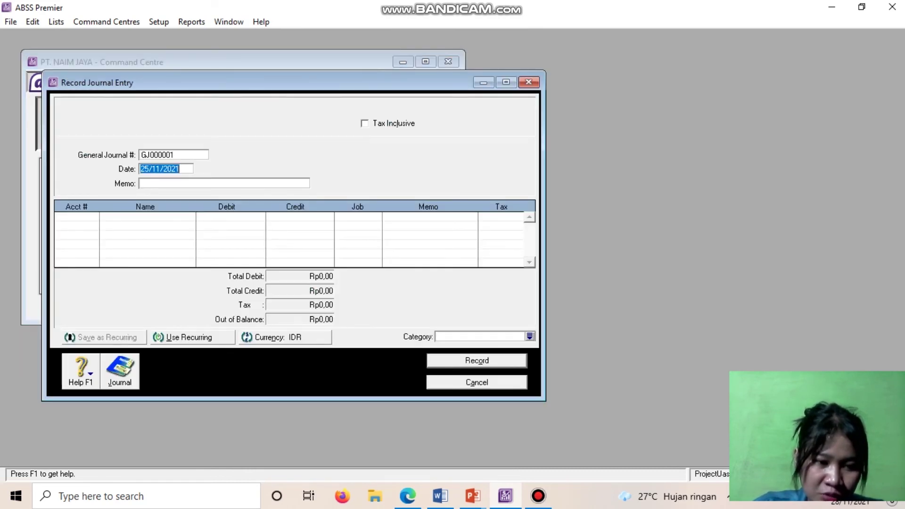
{"action": "left_click", "coordinate": [119, 372]}
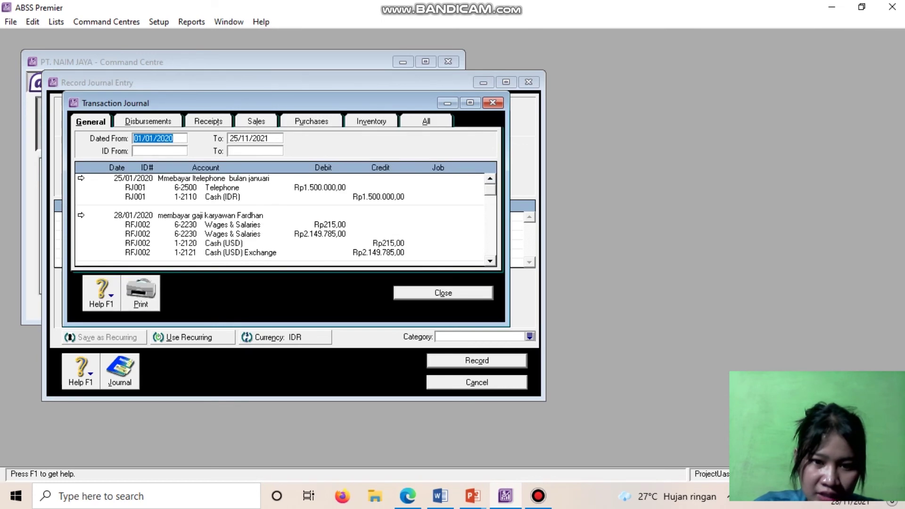
{"action": "scroll", "coordinate": [282, 216], "scroll_direction": "down", "scroll_amount": 2}
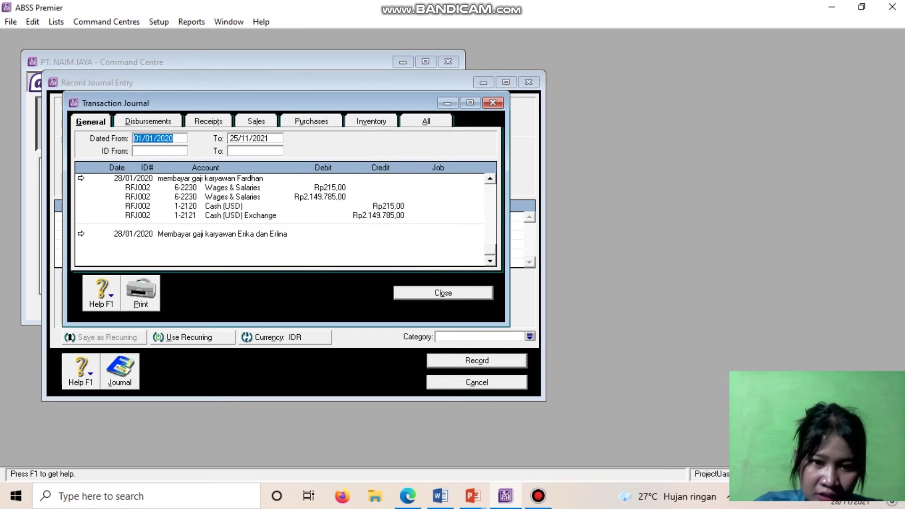
{"action": "left_click", "coordinate": [81, 234]}
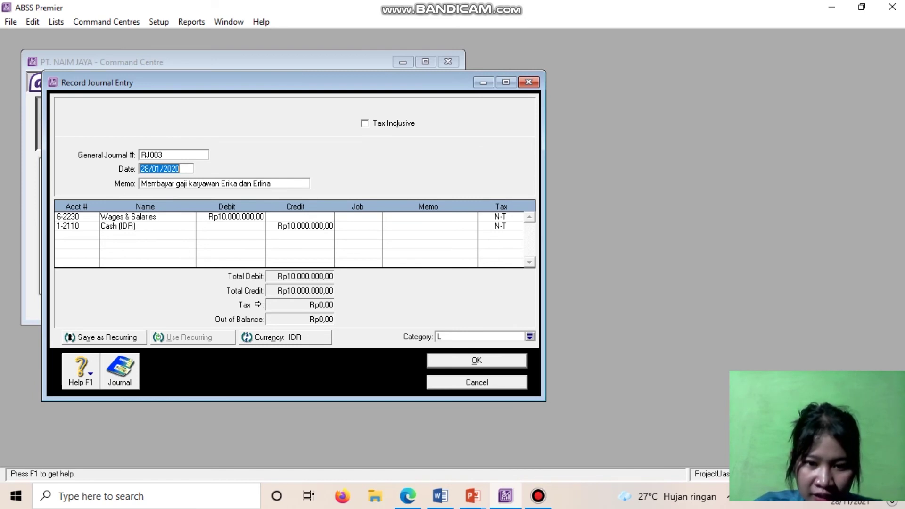
{"action": "left_click", "coordinate": [529, 82]}
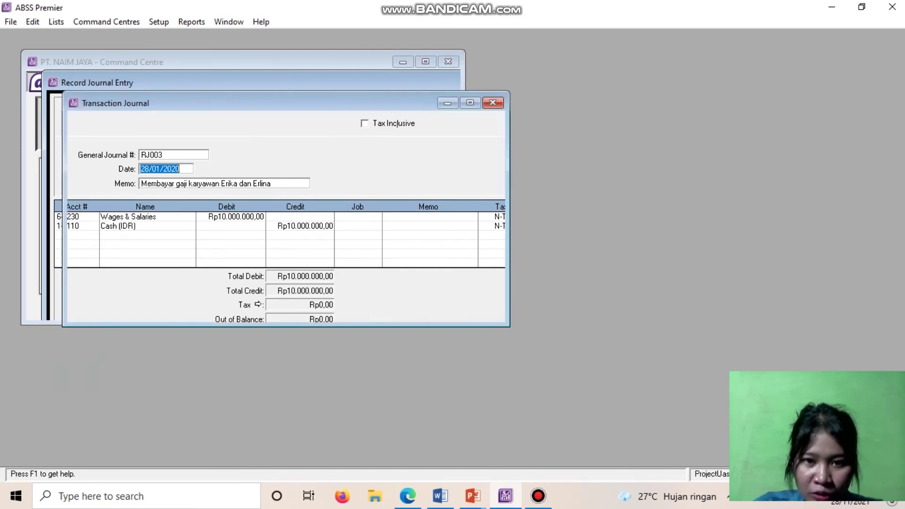
Step: Read the transaction 14 bank transfer exercise in Word, then close the Transaction Journal in ABSS Premier
{"action": "left_click", "coordinate": [440, 496]}
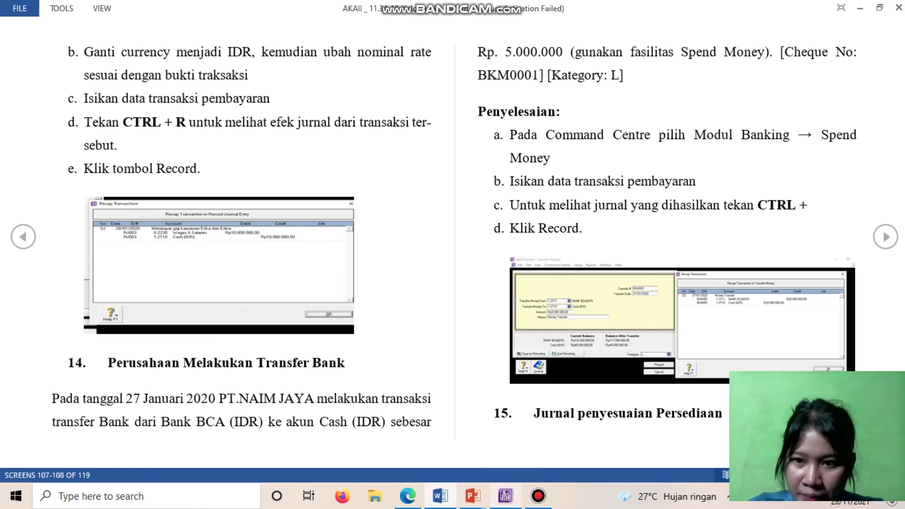
{"action": "key", "text": "alt+Tab"}
{"action": "left_click", "coordinate": [443, 293]}
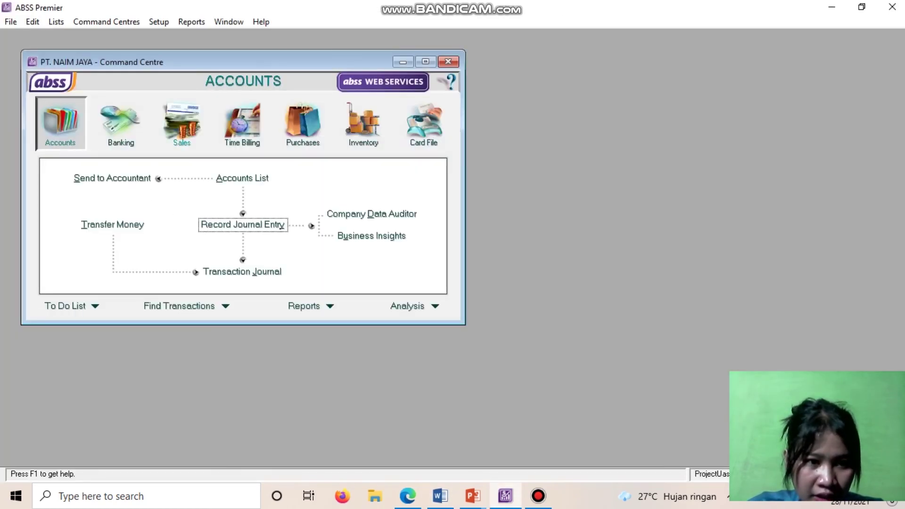
Step: From Spend Money in Banking, open the 27/01/2020 Money Transfer in the disbursements journal, review it and close it
{"action": "left_click", "coordinate": [121, 124]}
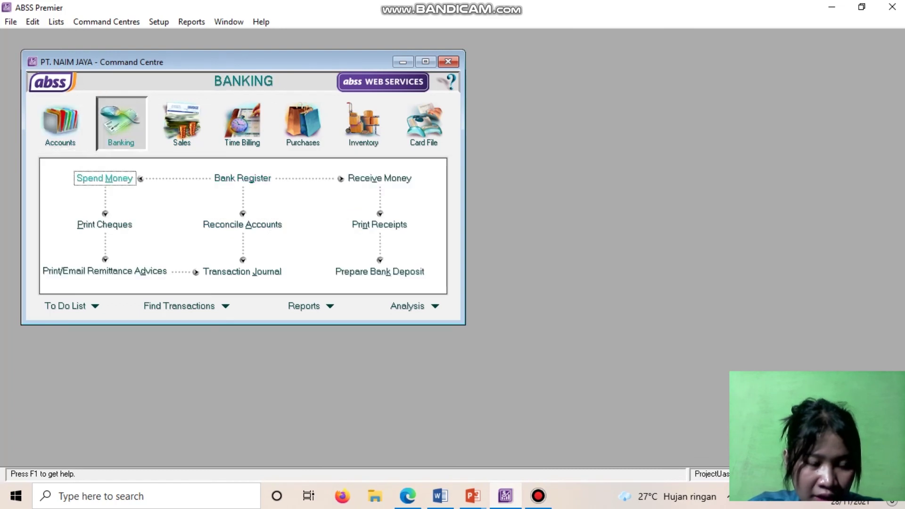
{"action": "left_click", "coordinate": [105, 178]}
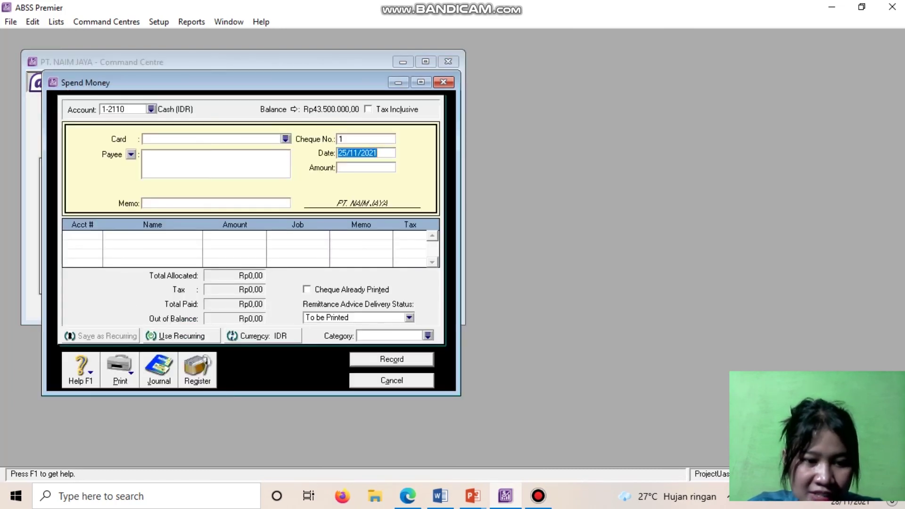
{"action": "left_click", "coordinate": [159, 370]}
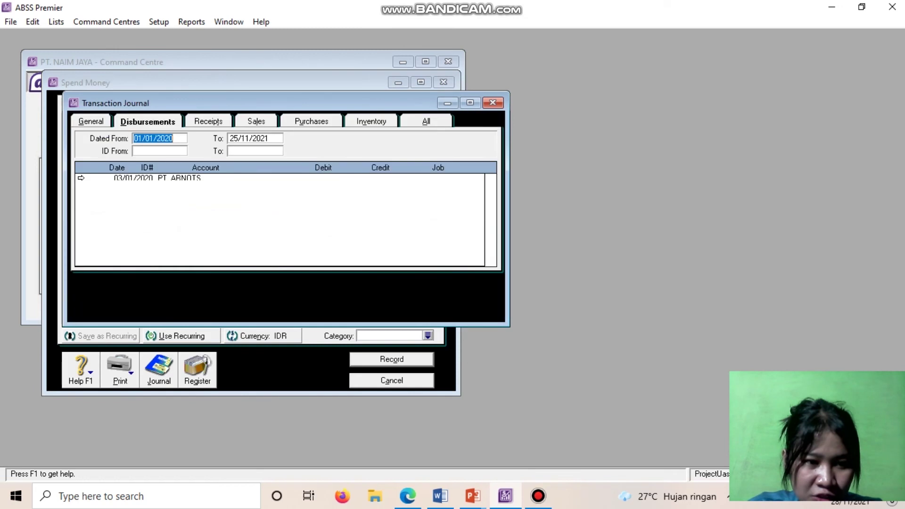
{"action": "scroll", "coordinate": [283, 217], "scroll_direction": "down", "scroll_amount": 2}
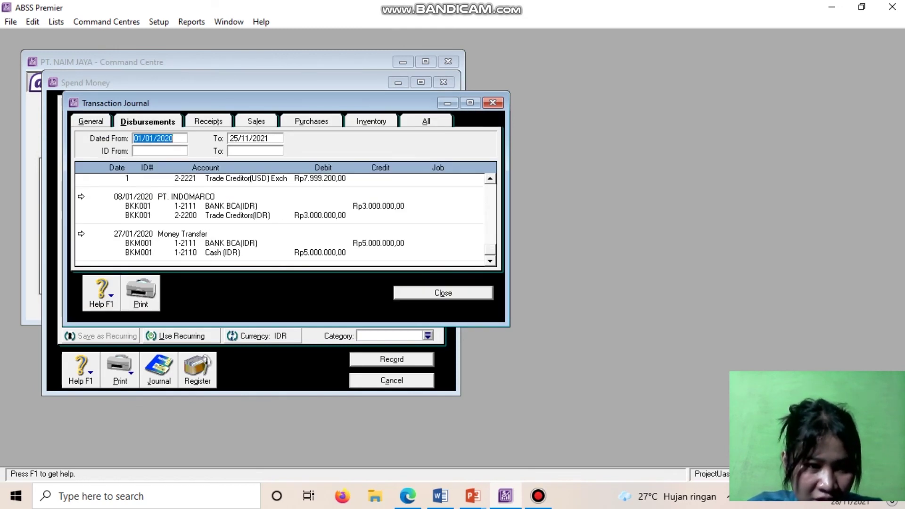
{"action": "left_click", "coordinate": [81, 234]}
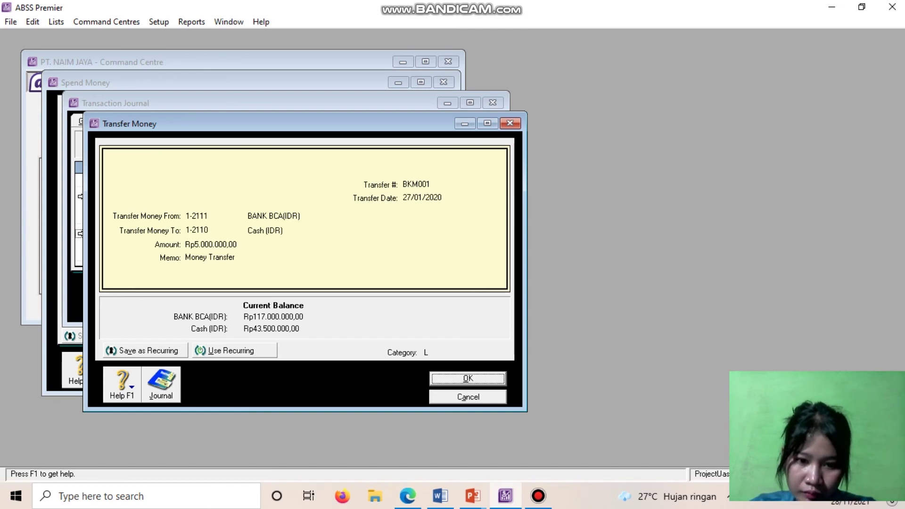
{"action": "left_click", "coordinate": [509, 123]}
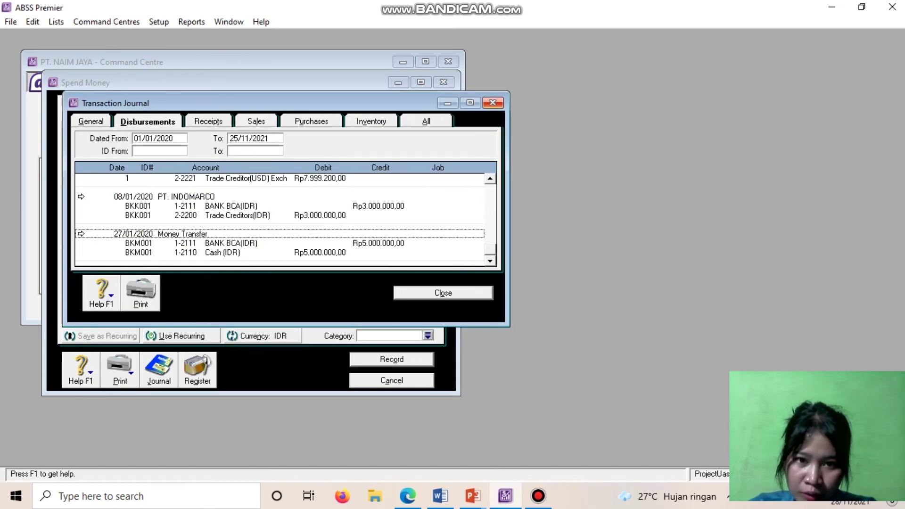
Step: Close the Transaction Journal and Spend Money windows and return to the transaction 14 instructions in Word
{"action": "left_click", "coordinate": [493, 103]}
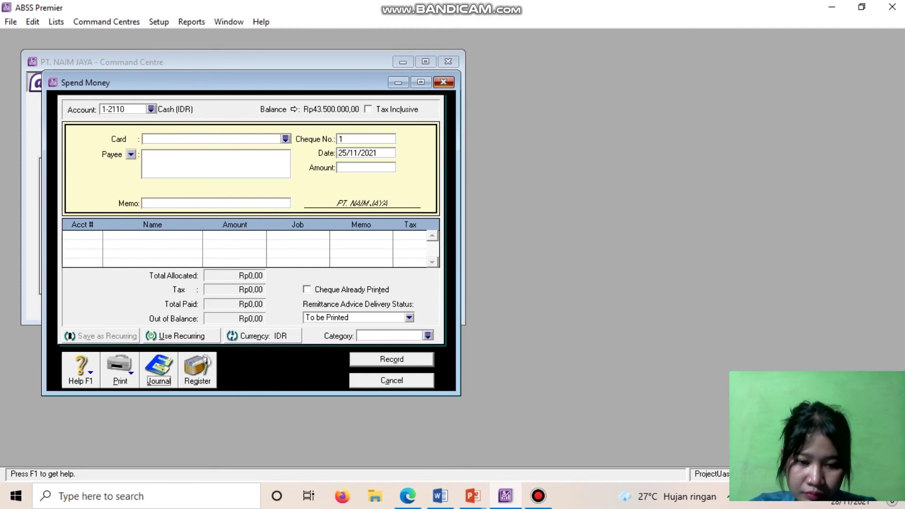
{"action": "left_click", "coordinate": [443, 82]}
{"action": "left_click", "coordinate": [440, 496]}
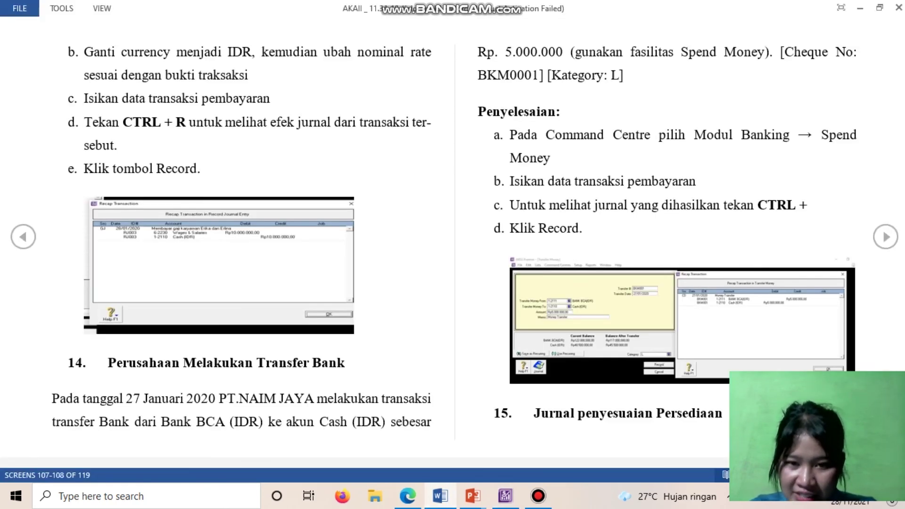
Step: Read the 31 January 2020 inventory adjustment exercise in Word, then open Adjust Inventory in ABSS Premier
{"action": "key", "text": "Page_Down"}
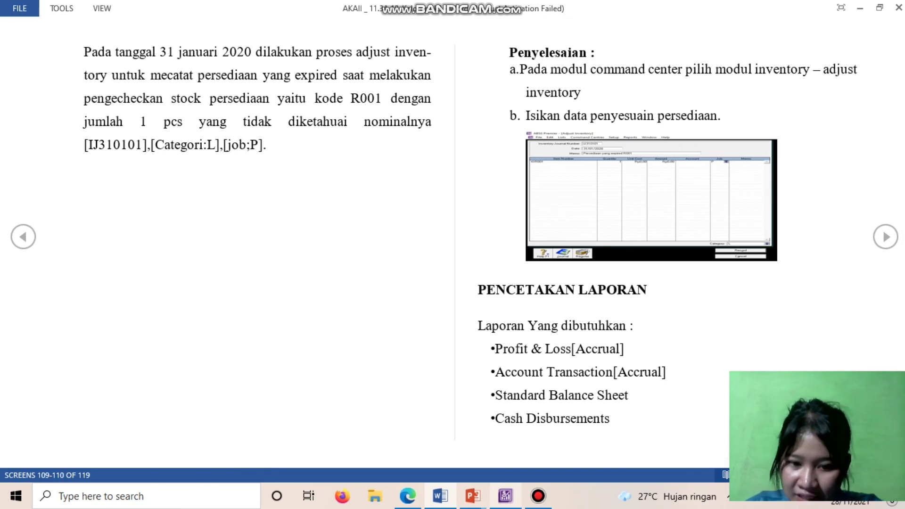
{"action": "left_click", "coordinate": [505, 496]}
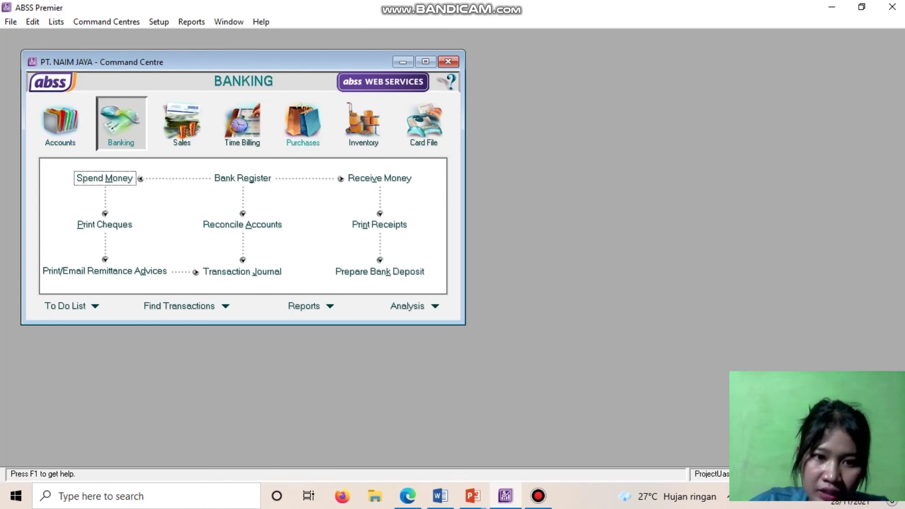
{"action": "left_click", "coordinate": [364, 123]}
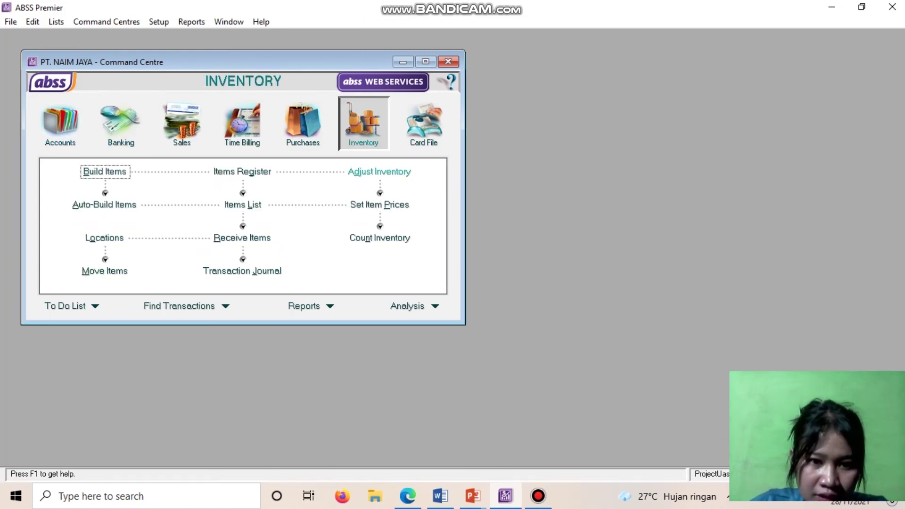
{"action": "left_click", "coordinate": [379, 171]}
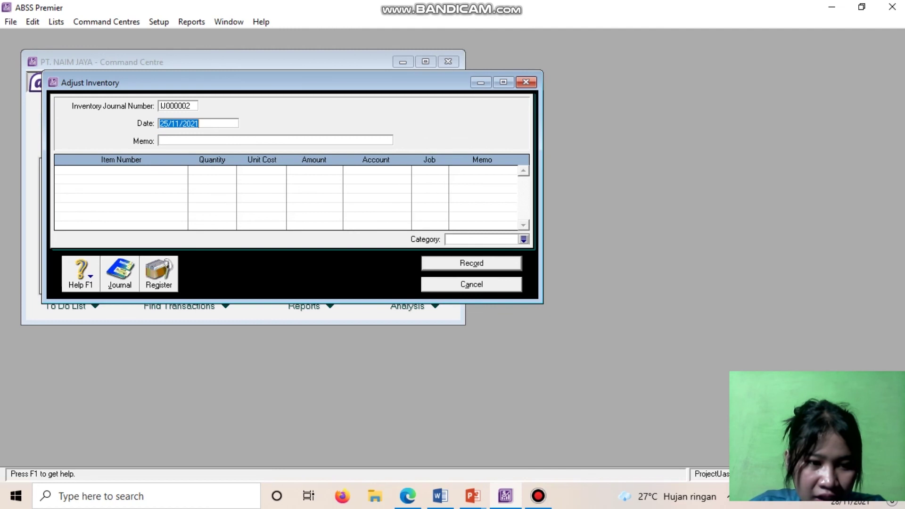
Step: Open the 31/01/2020 "Persediaan yang expired R001" adjustment from the inventory journal, review it and close the adjustment window and journal
{"action": "left_click", "coordinate": [119, 274]}
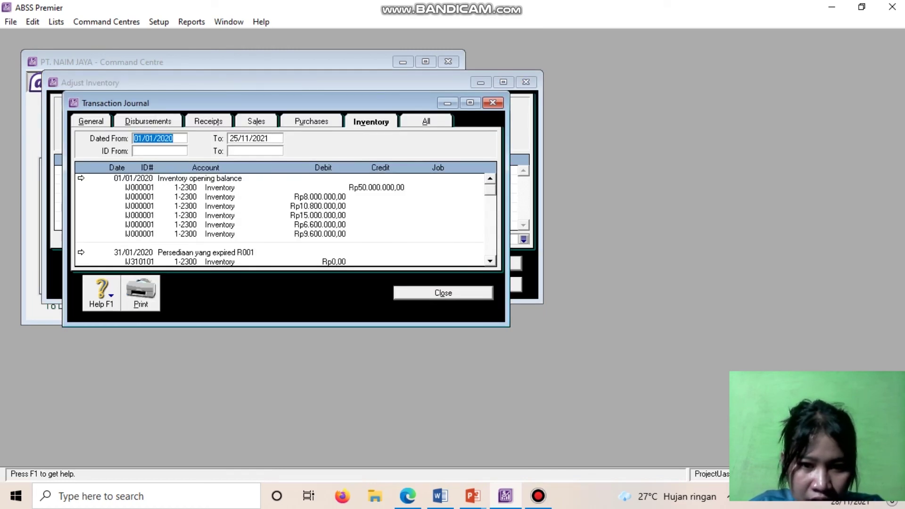
{"action": "scroll", "coordinate": [282, 219], "scroll_direction": "down", "scroll_amount": 1}
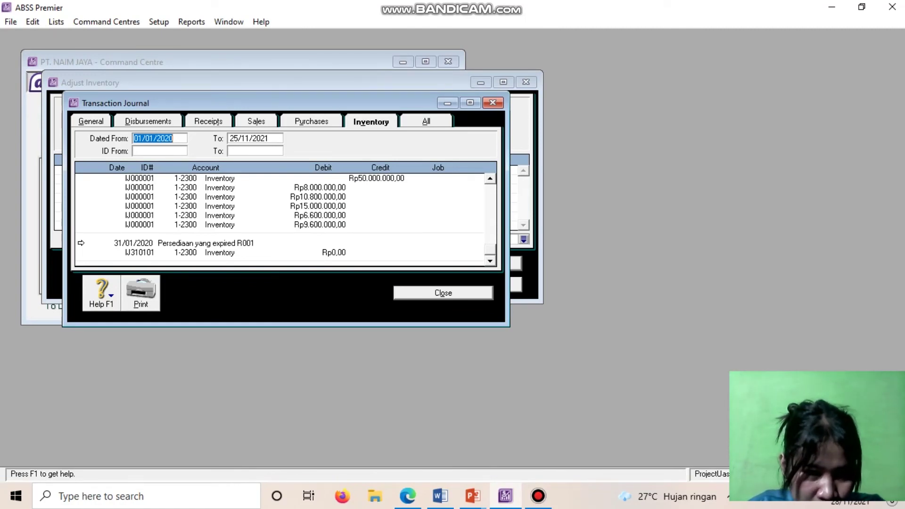
{"action": "left_click", "coordinate": [81, 243]}
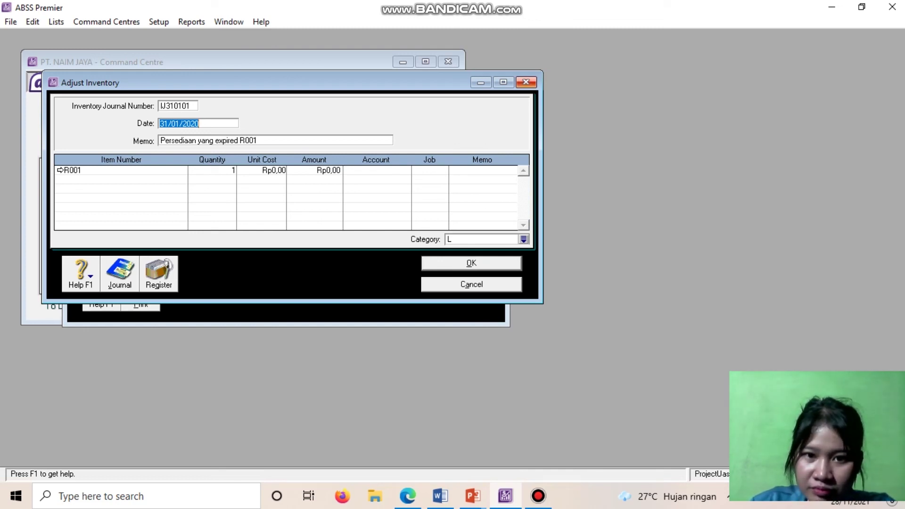
{"action": "left_click", "coordinate": [526, 82]}
{"action": "left_click", "coordinate": [492, 103]}
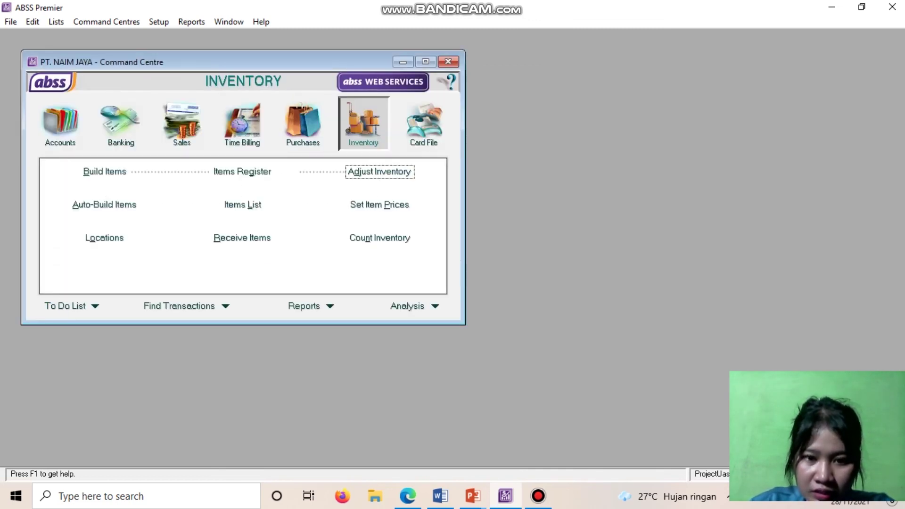
Step: Read the Profit & Loss [Accrual] report instructions in Word, then open and look through the Accounts reports index in ABSS Premier
{"action": "key", "text": "alt+Tab"}
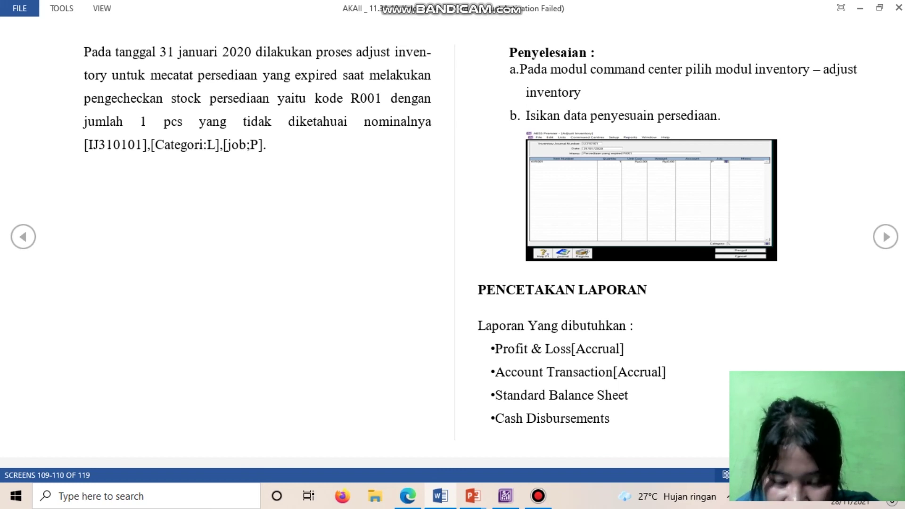
{"action": "key", "text": "Right"}
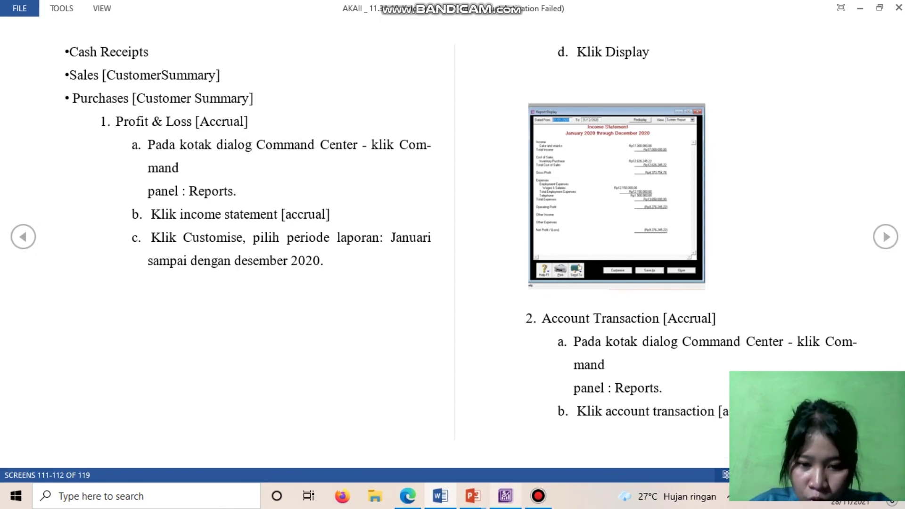
{"action": "left_click", "coordinate": [505, 496]}
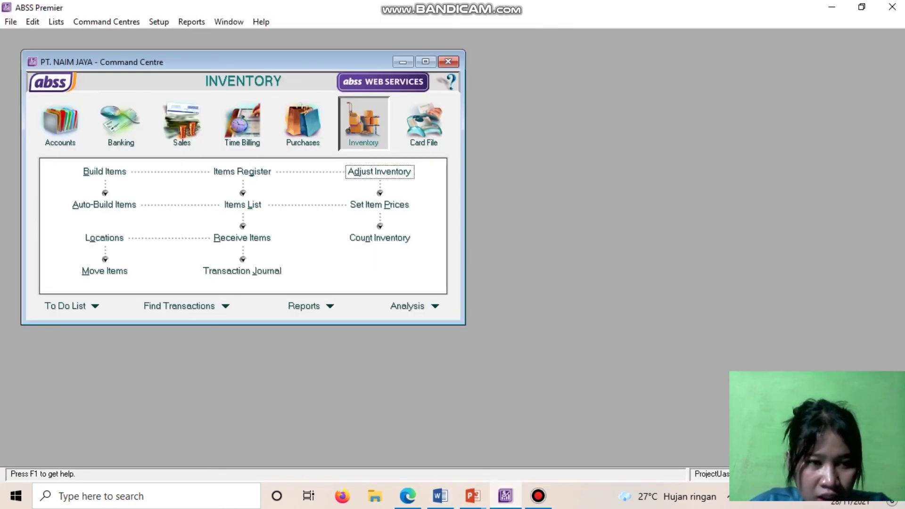
{"action": "left_click", "coordinate": [330, 305]}
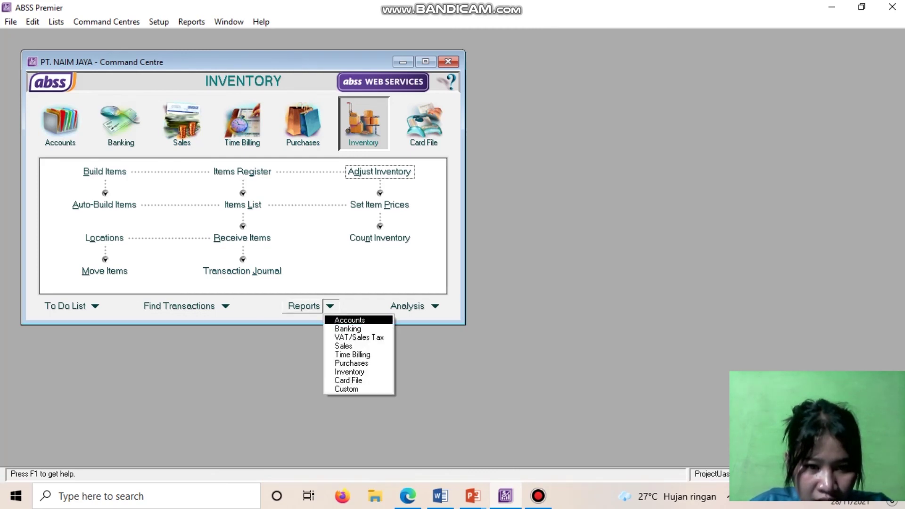
{"action": "left_click", "coordinate": [350, 320]}
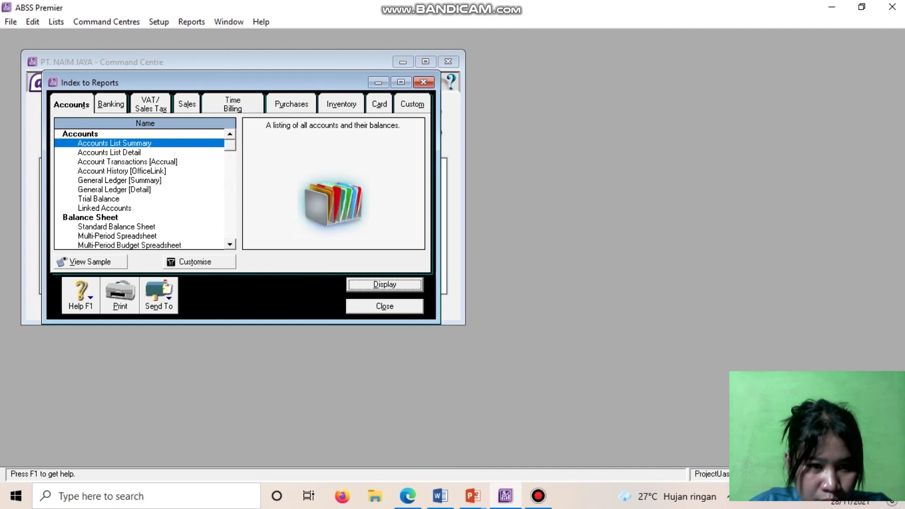
{"action": "scroll", "coordinate": [142, 189], "scroll_direction": "down", "scroll_amount": 2}
{"action": "scroll", "coordinate": [141, 189], "scroll_direction": "up", "scroll_amount": 1}
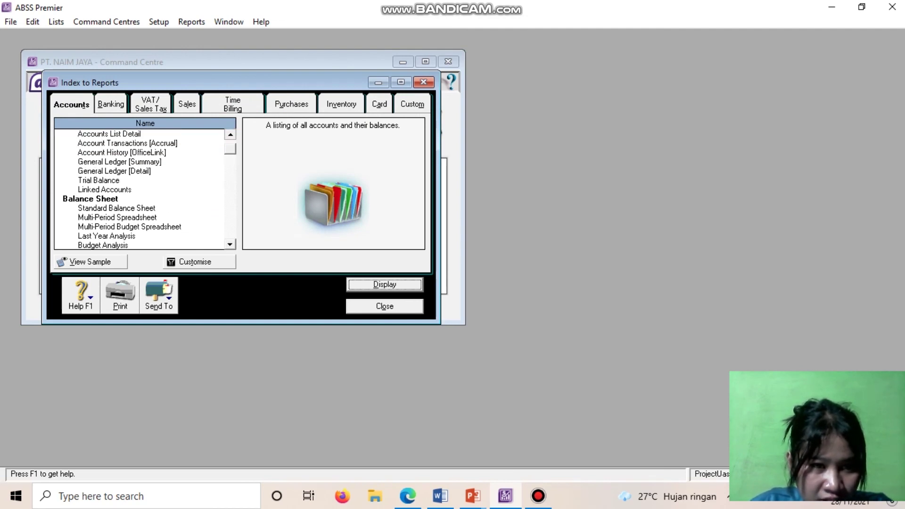
{"action": "scroll", "coordinate": [141, 188], "scroll_direction": "up", "scroll_amount": 1}
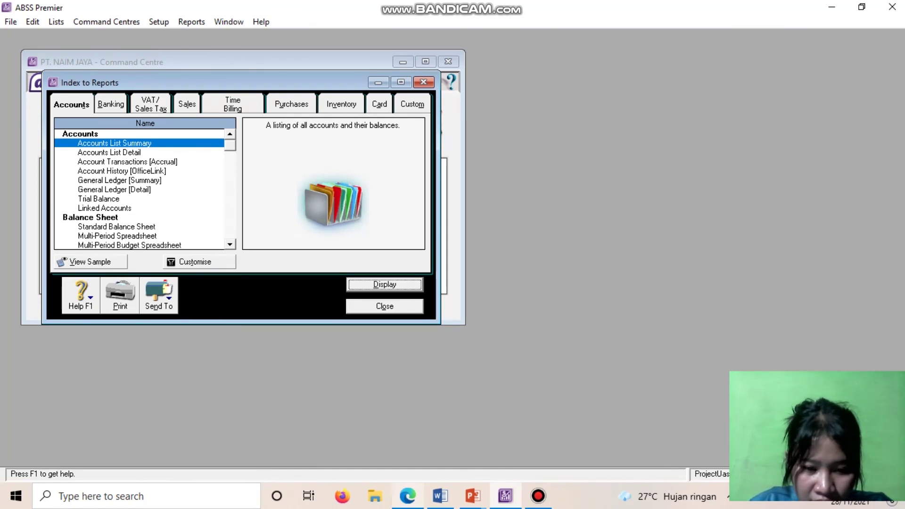
Step: Recheck the Profit & Loss instructions in Word, then open the customisation settings of the Income Statement [Accrual] report in ABSS Premier
{"action": "left_click", "coordinate": [440, 495]}
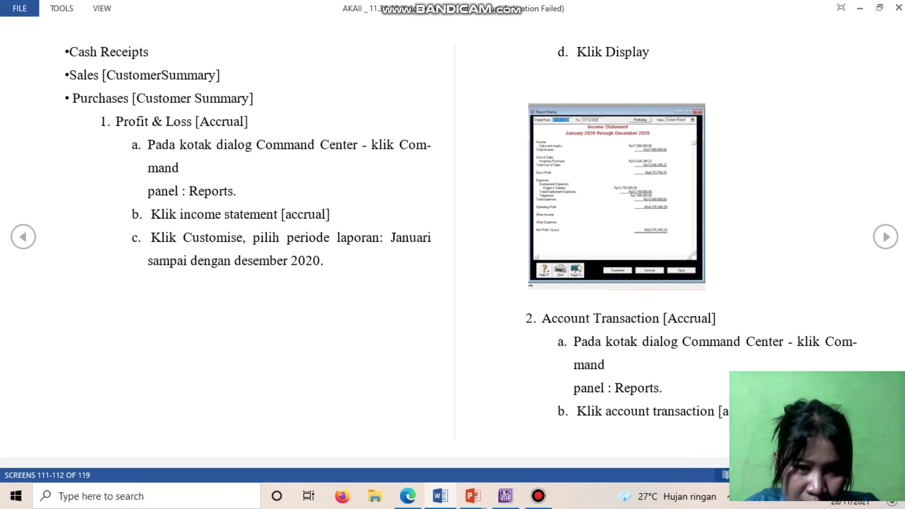
{"action": "left_click", "coordinate": [506, 496]}
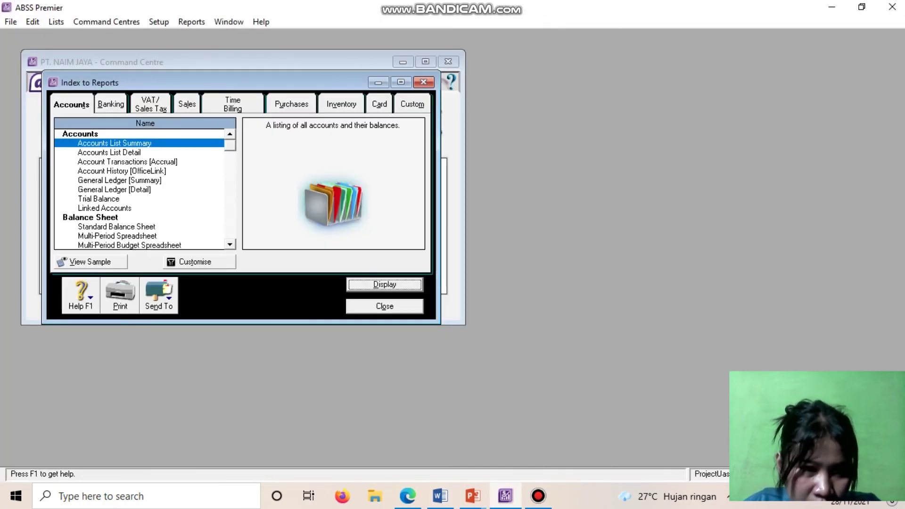
{"action": "left_click", "coordinate": [229, 244]}
{"action": "left_click", "coordinate": [117, 218]}
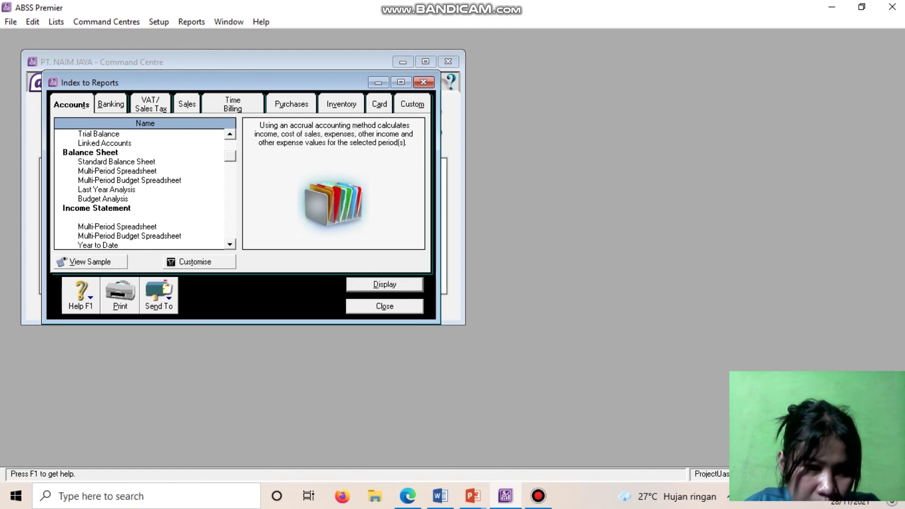
{"action": "double_click", "coordinate": [121, 217]}
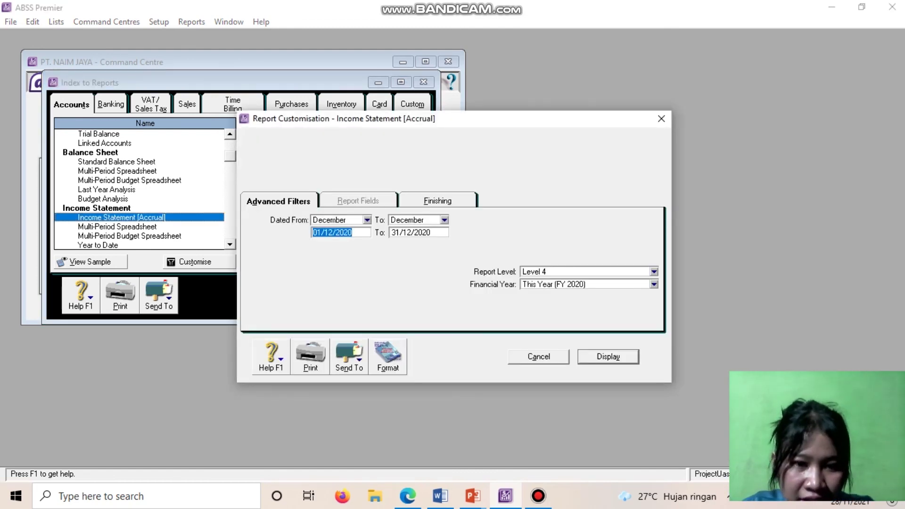
Step: Set the Income Statement's starting month to January, display the report for January through December 2020, review it and close it
{"action": "left_click", "coordinate": [367, 220]}
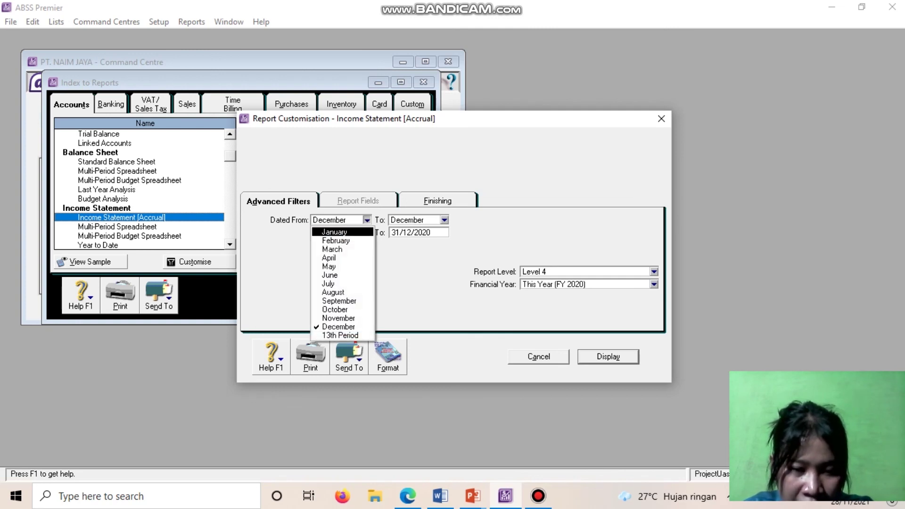
{"action": "key", "text": "Return"}
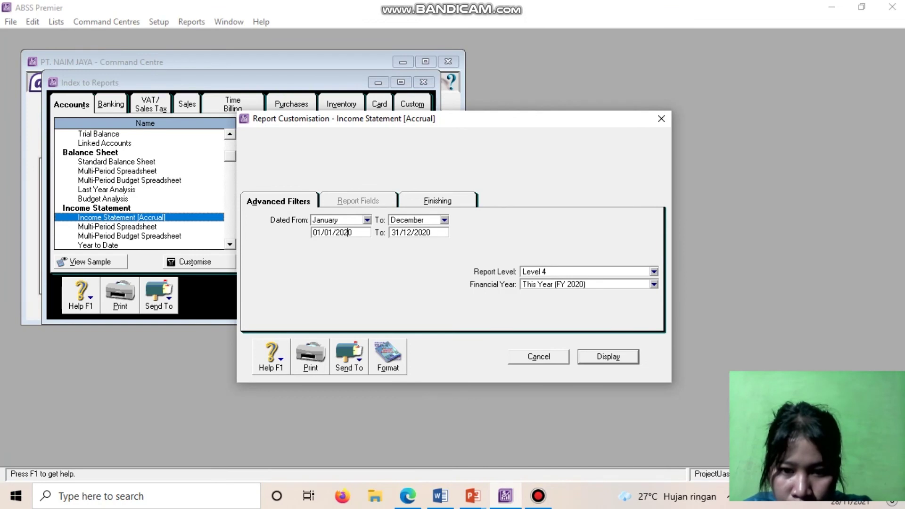
{"action": "key", "text": "Return"}
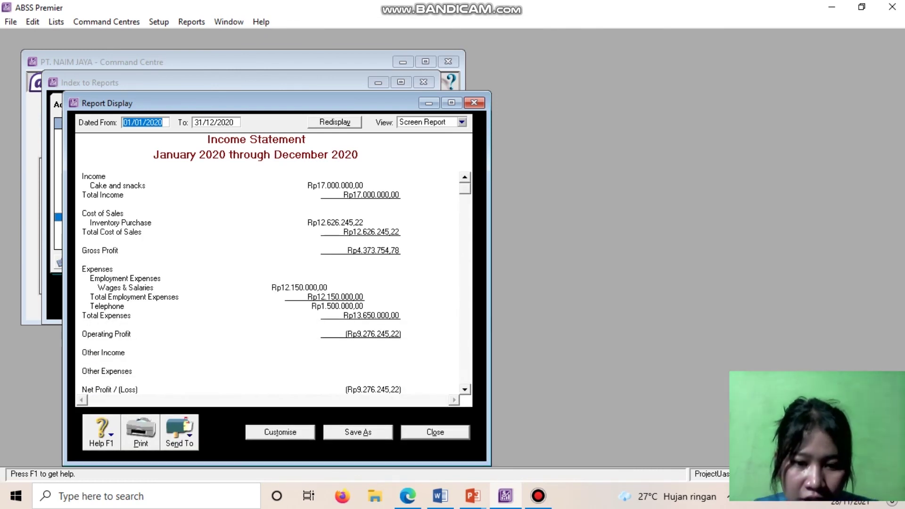
{"action": "scroll", "coordinate": [277, 284], "scroll_direction": "down", "scroll_amount": 1}
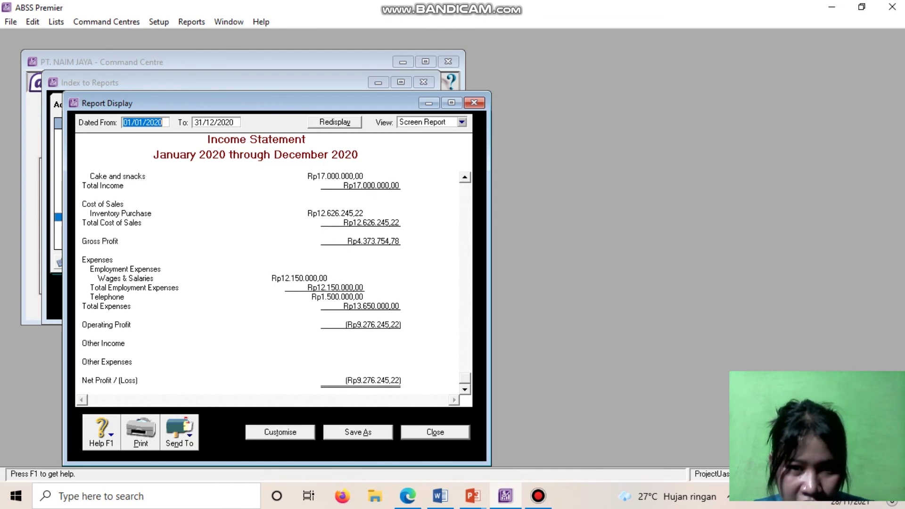
{"action": "left_click", "coordinate": [474, 102]}
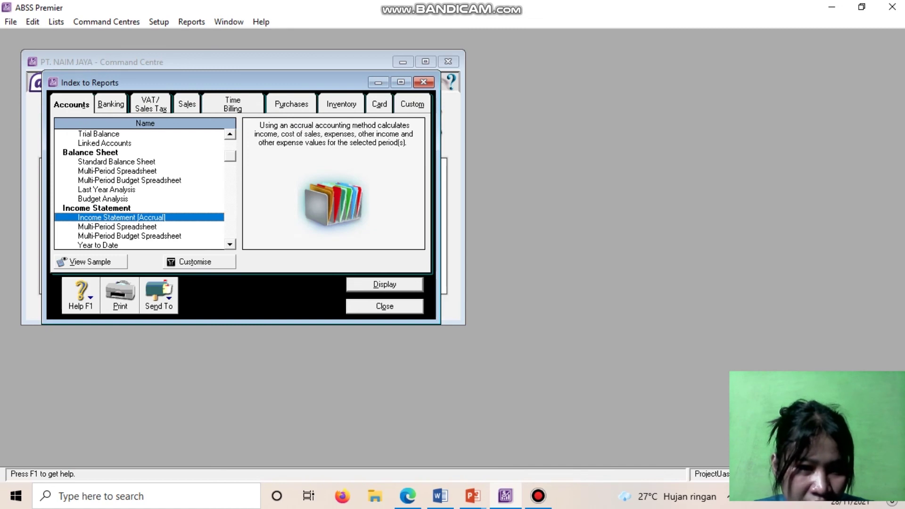
Step: Look through the Accounts report list, from the Accounts and Balance Sheet groups to Cash Based Reports and Exceptions
{"action": "scroll", "coordinate": [141, 189], "scroll_direction": "down", "scroll_amount": 3}
{"action": "scroll", "coordinate": [141, 189], "scroll_direction": "down", "scroll_amount": 2}
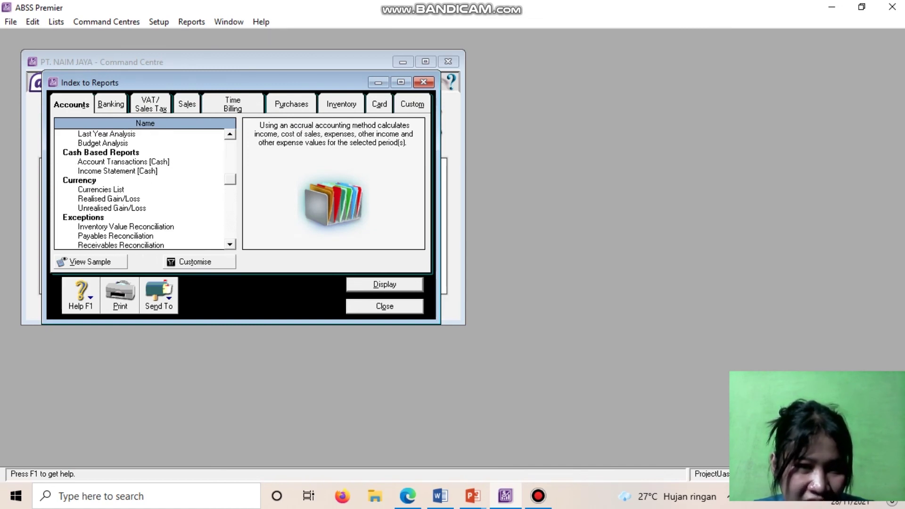
{"action": "scroll", "coordinate": [141, 189], "scroll_direction": "up", "scroll_amount": 4}
{"action": "scroll", "coordinate": [141, 188], "scroll_direction": "up", "scroll_amount": 5}
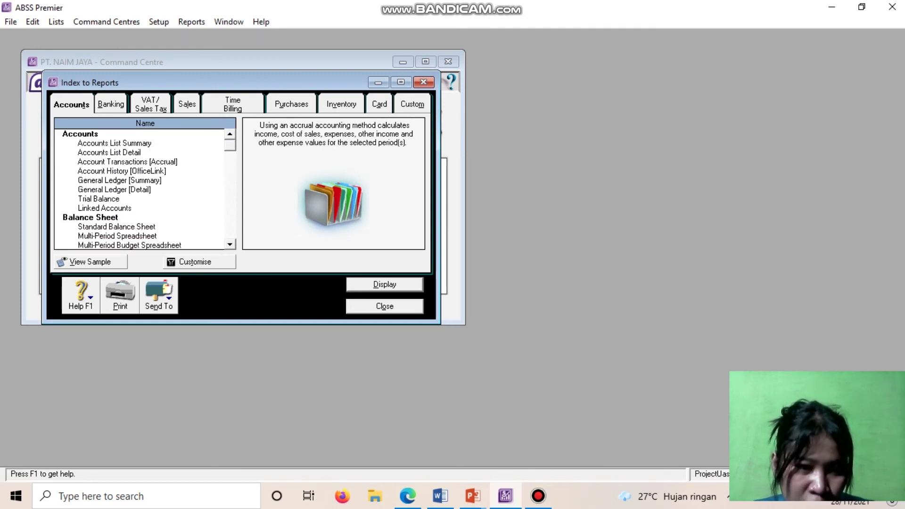
{"action": "scroll", "coordinate": [141, 188], "scroll_direction": "down", "scroll_amount": 1}
{"action": "left_click", "coordinate": [229, 245]}
{"action": "left_click", "coordinate": [230, 244]}
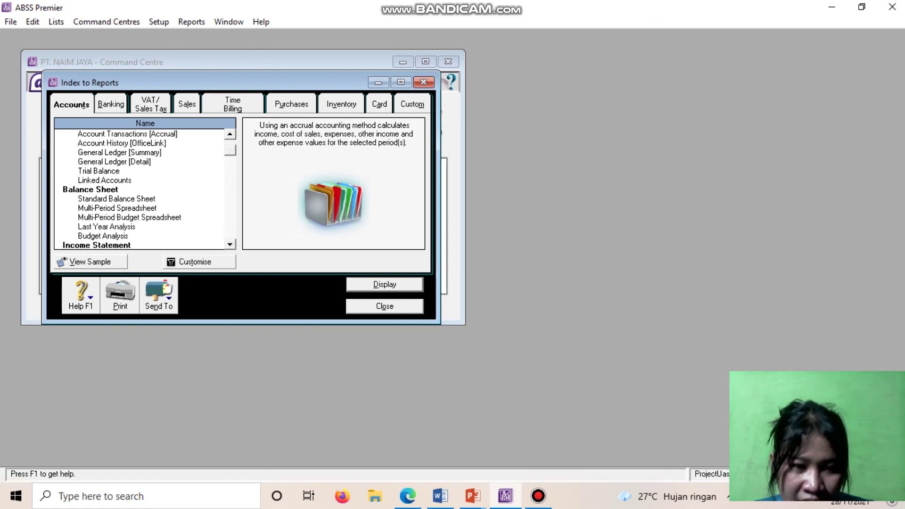
{"action": "left_click", "coordinate": [229, 244]}
{"action": "left_click", "coordinate": [229, 244]}
{"action": "left_click", "coordinate": [229, 244]}
{"action": "left_click", "coordinate": [229, 244]}
{"action": "left_click", "coordinate": [230, 244]}
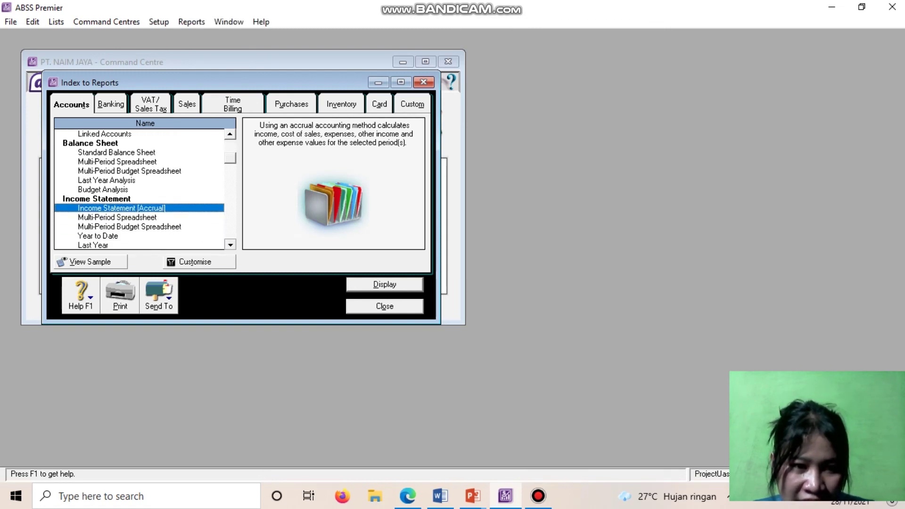
{"action": "left_click", "coordinate": [230, 245]}
{"action": "left_click", "coordinate": [230, 244]}
{"action": "left_click", "coordinate": [230, 244]}
{"action": "left_click", "coordinate": [229, 245]}
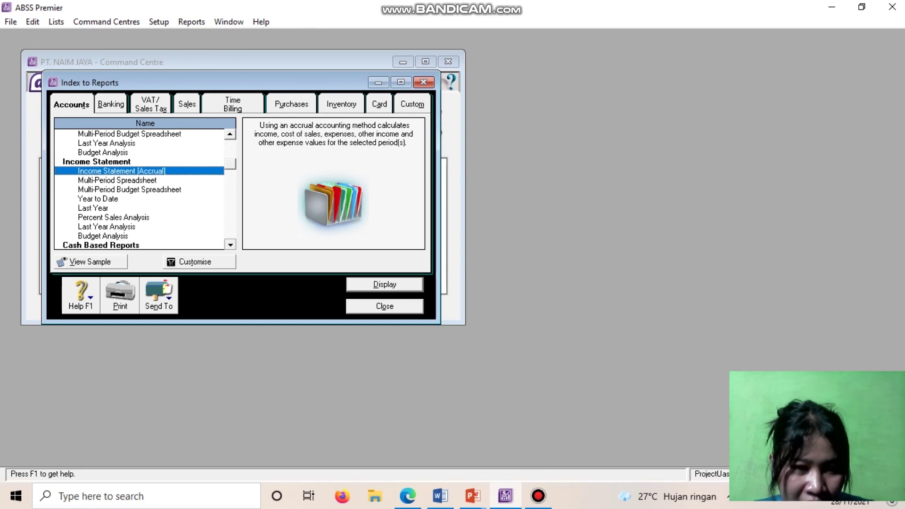
{"action": "left_click", "coordinate": [229, 244]}
{"action": "scroll", "coordinate": [144, 189], "scroll_direction": "up", "scroll_amount": 4}
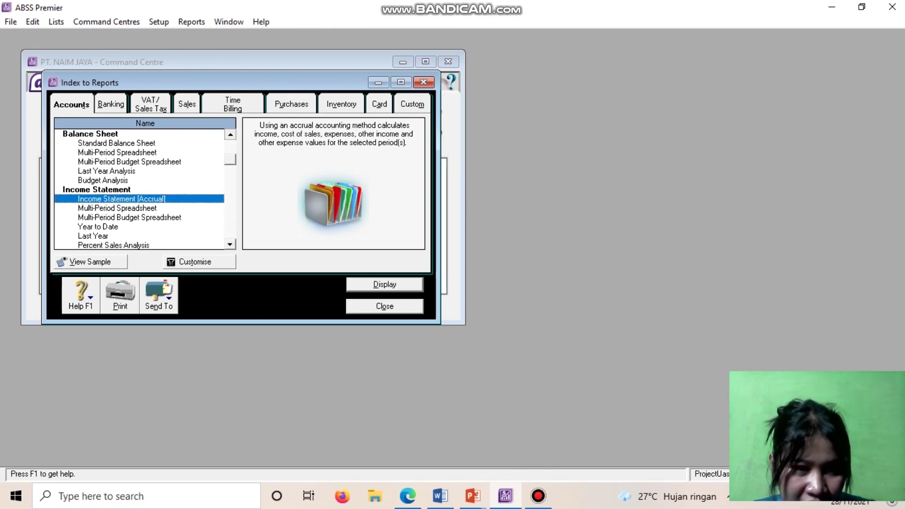
{"action": "scroll", "coordinate": [144, 189], "scroll_direction": "up", "scroll_amount": 1}
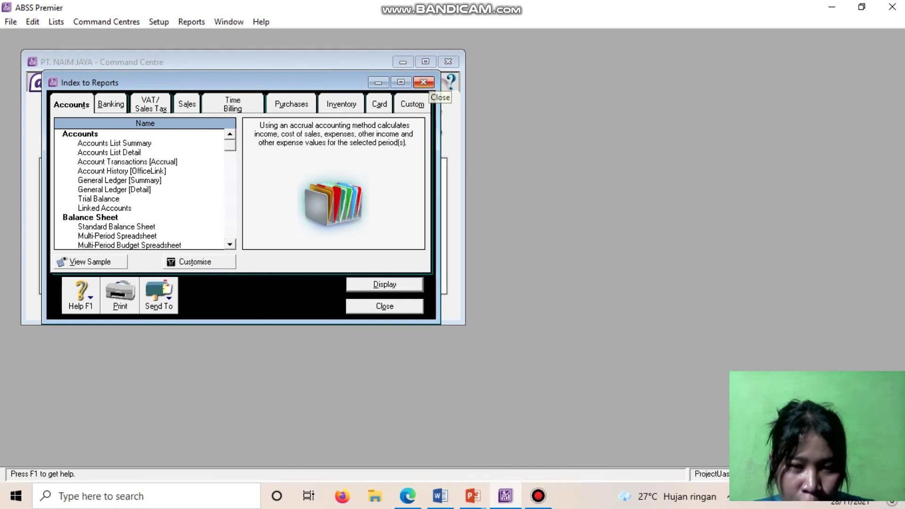
Step: Close the Index to Reports and reopen it on the Accounts reports
{"action": "left_click", "coordinate": [423, 82]}
{"action": "left_click", "coordinate": [330, 306]}
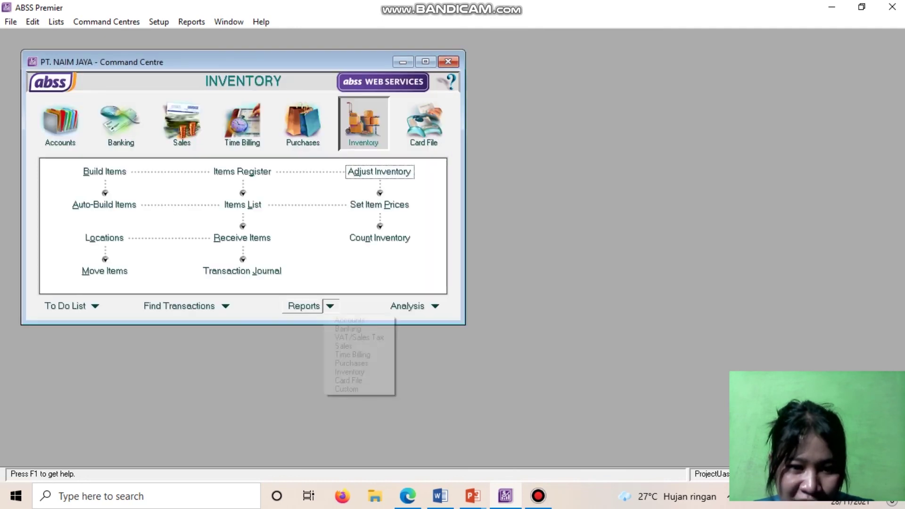
{"action": "left_click", "coordinate": [340, 319]}
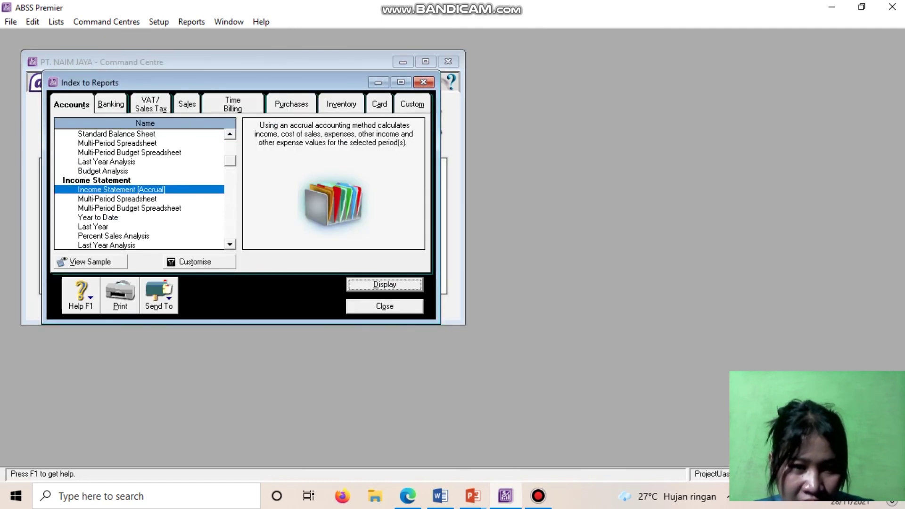